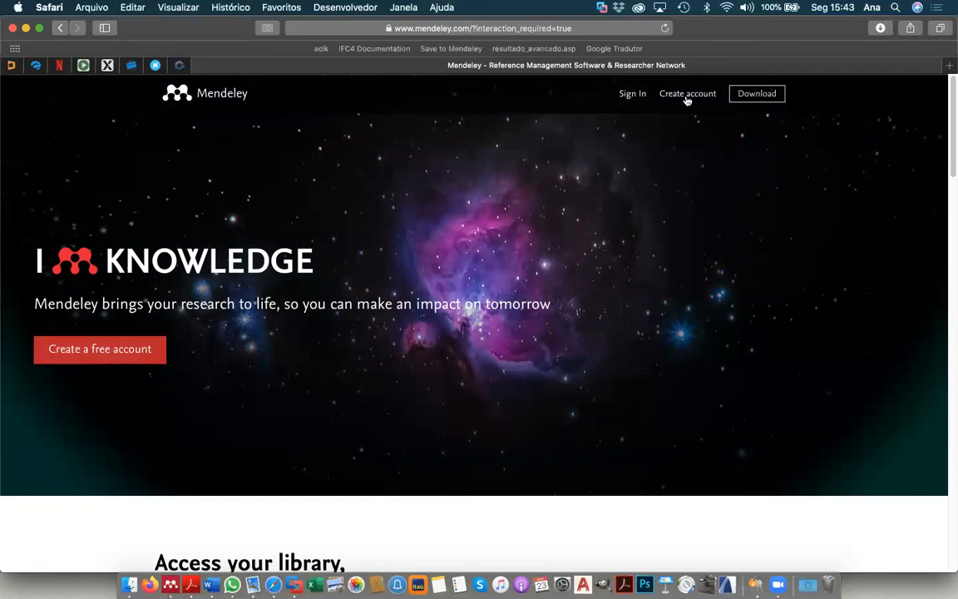
- Download the Mendeley Desktop installer for macOS from the Mendeley website and allow the download
click(757, 94)
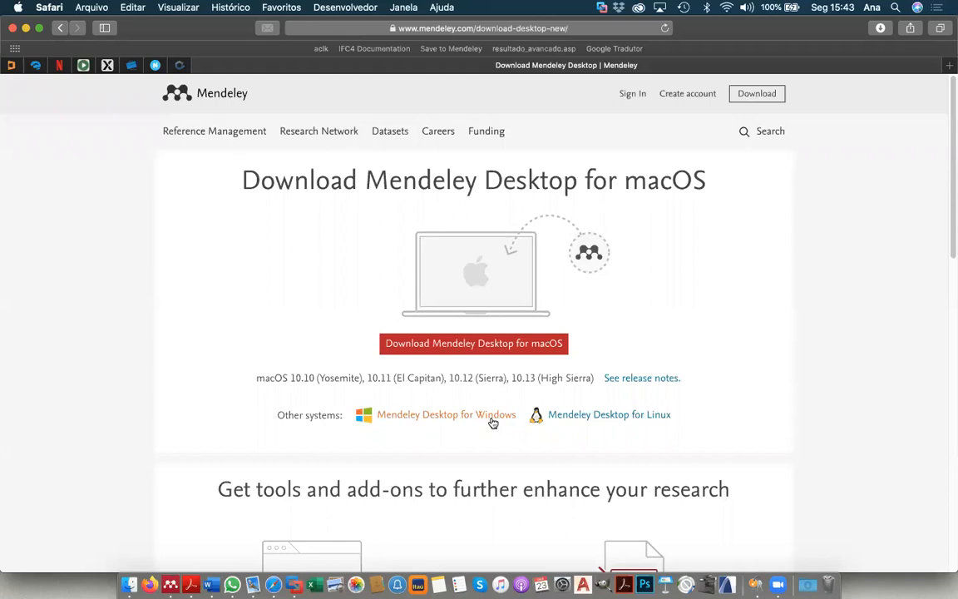
click(545, 346)
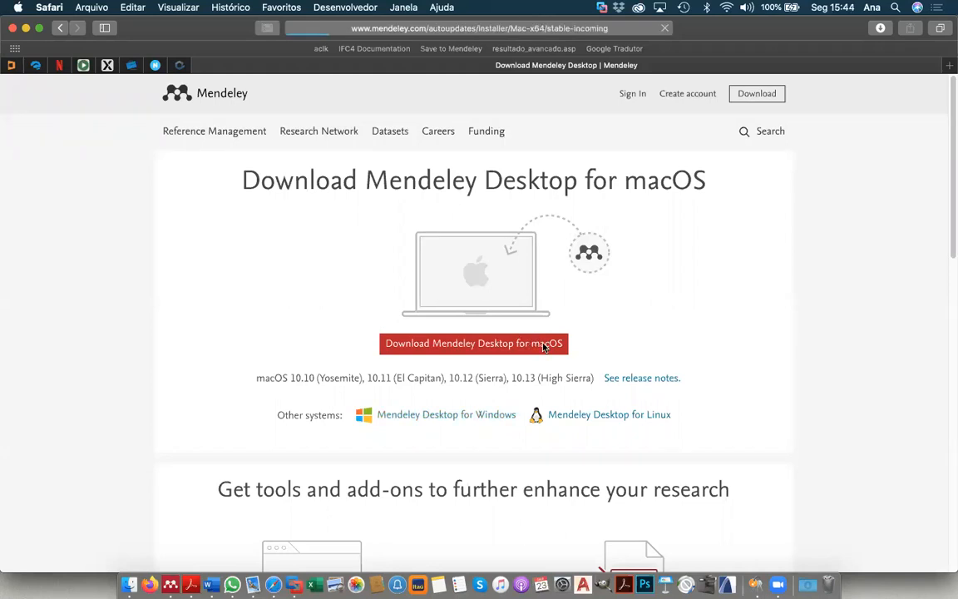
click(591, 329)
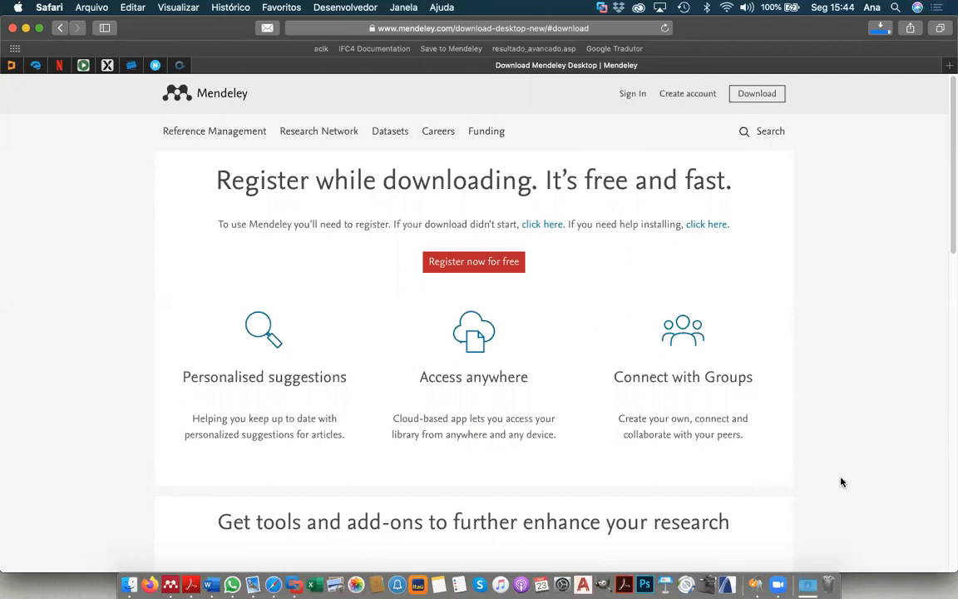
- Open the downloaded Mendeley Desktop disk image and copy the application into the Applications folder, replacing the existing copy
click(881, 29)
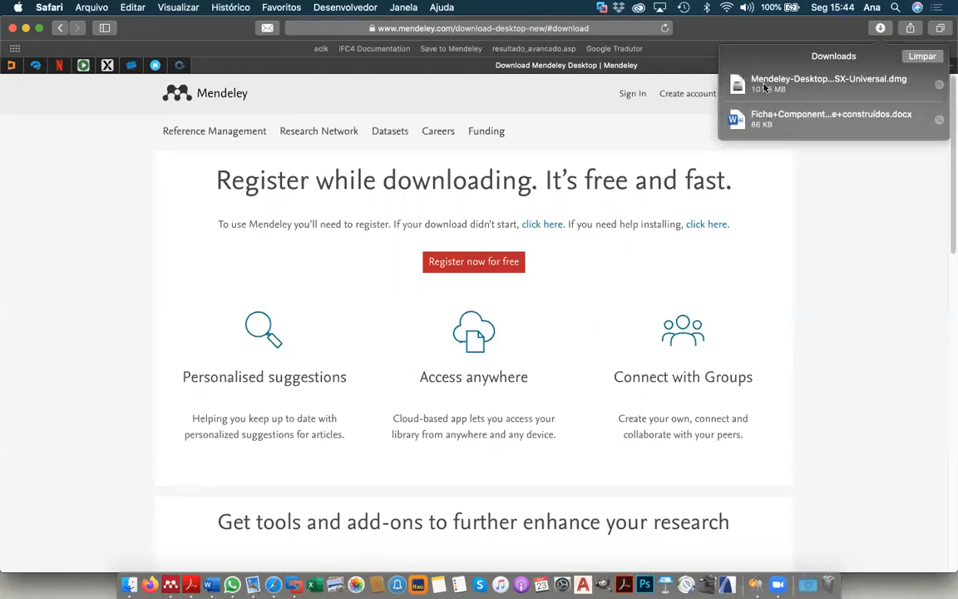
click(765, 88)
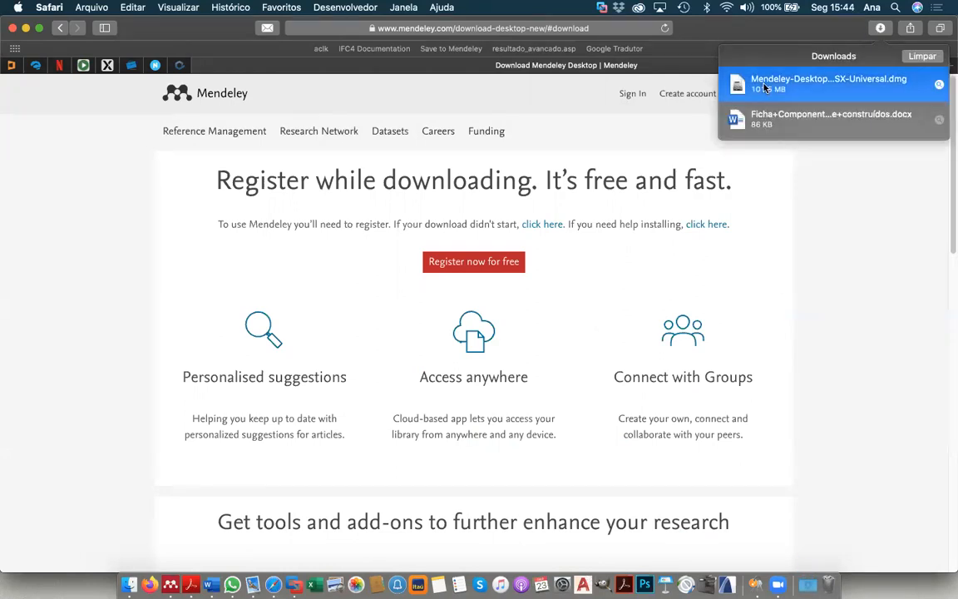
double_click(808, 88)
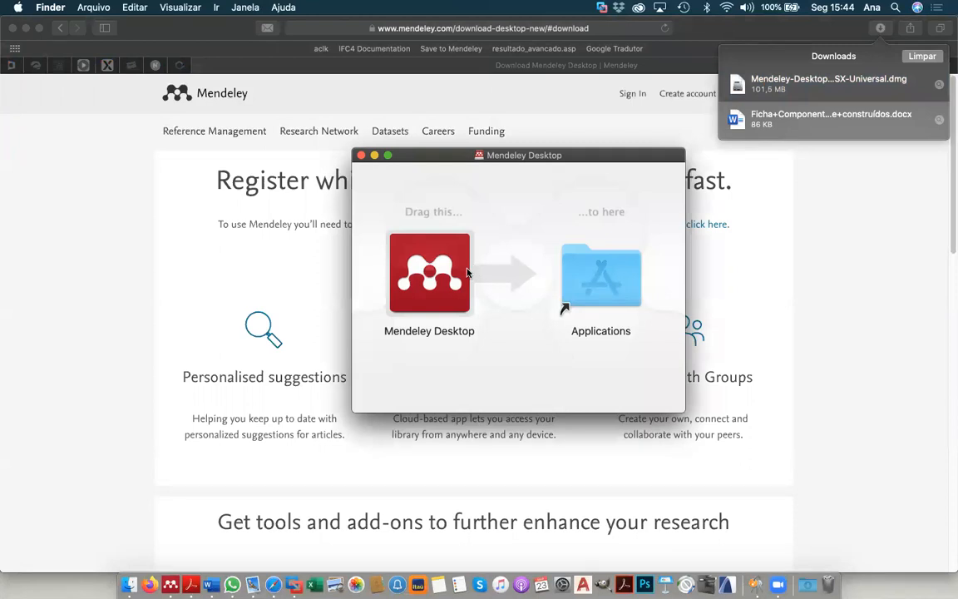
drag(424, 249, 598, 279)
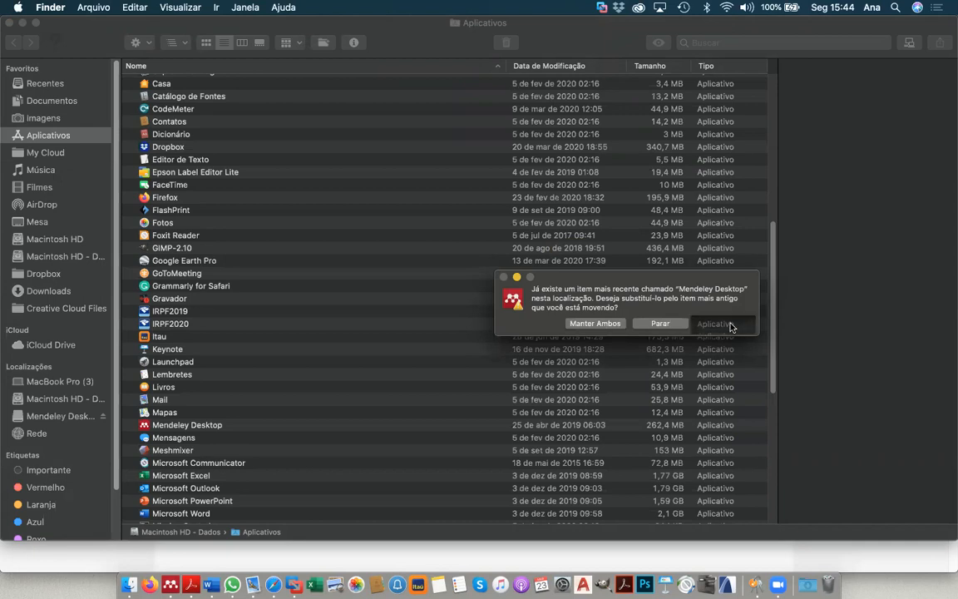
click(731, 325)
click(723, 314)
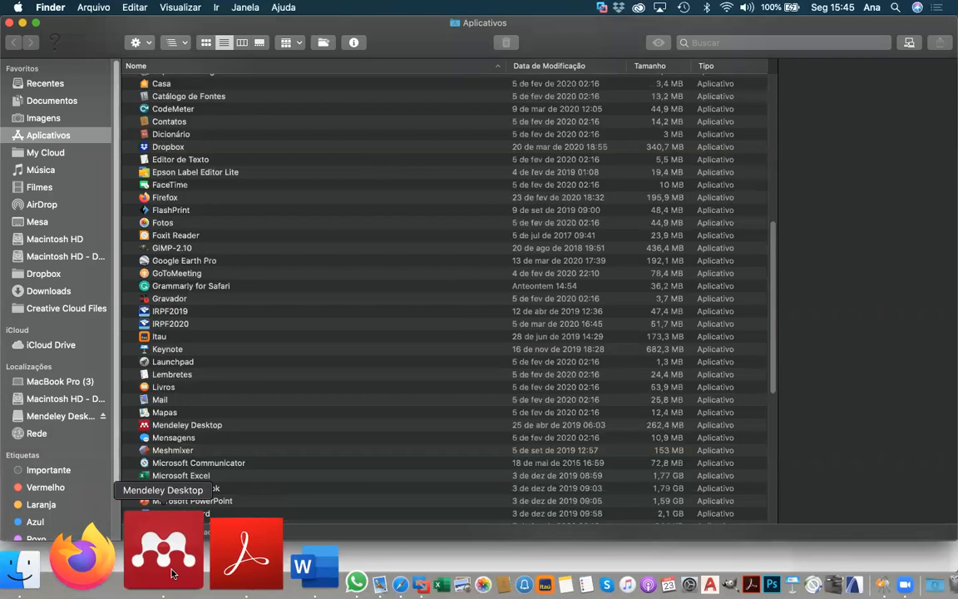
- Switch to Mendeley Desktop and close the Citation Styles window
click(164, 553)
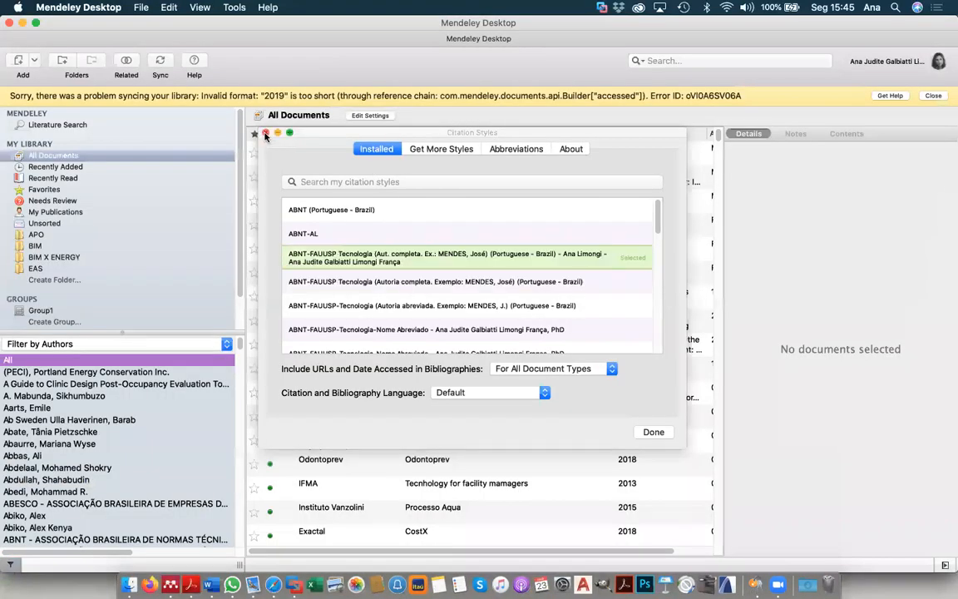
click(264, 134)
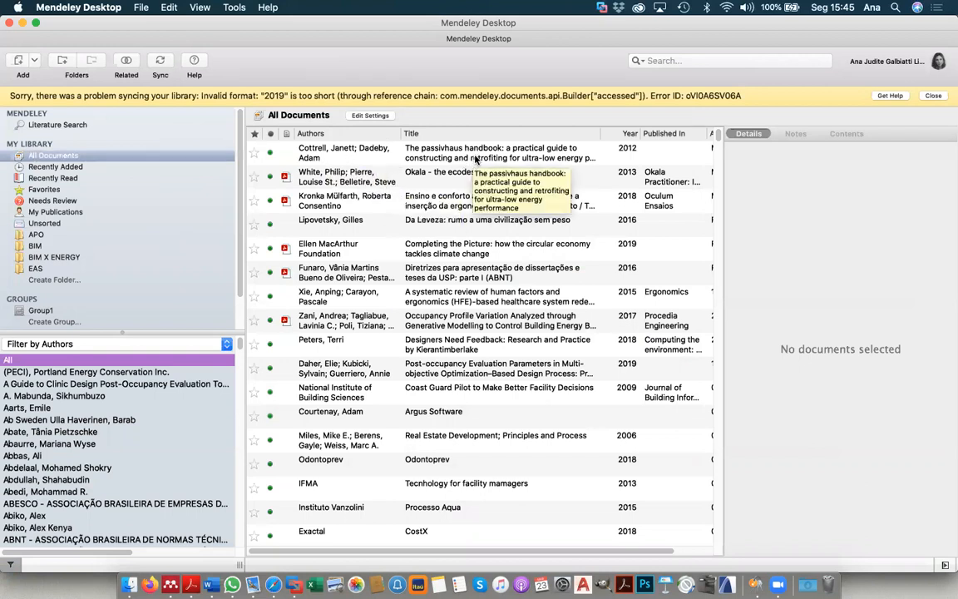
- Look through the All Documents list and view the details of "Real Estate Development; Principles and Process"
scroll(303, 328, down, 5)
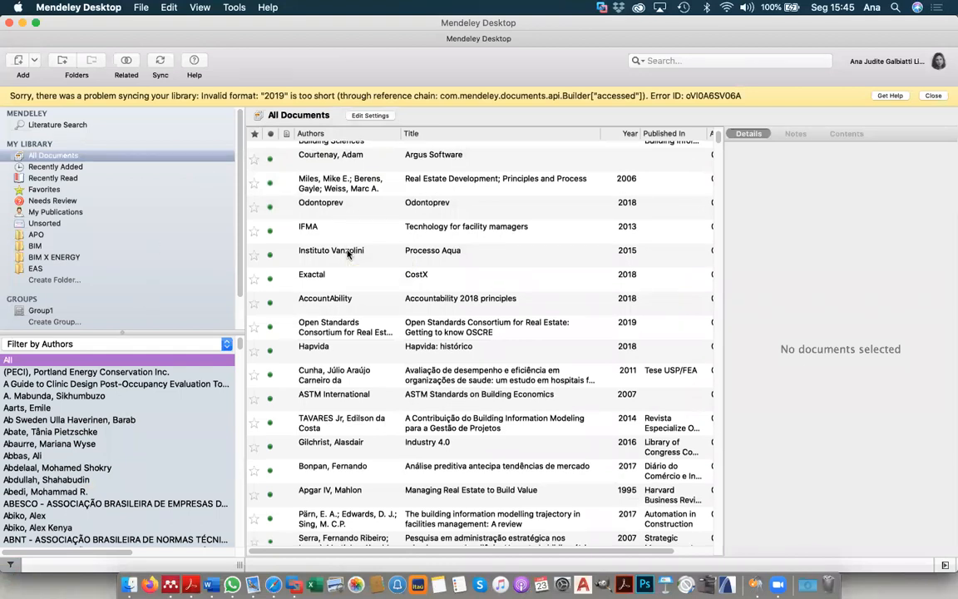
scroll(375, 254, up, 3)
scroll(390, 254, right, 2)
click(402, 254)
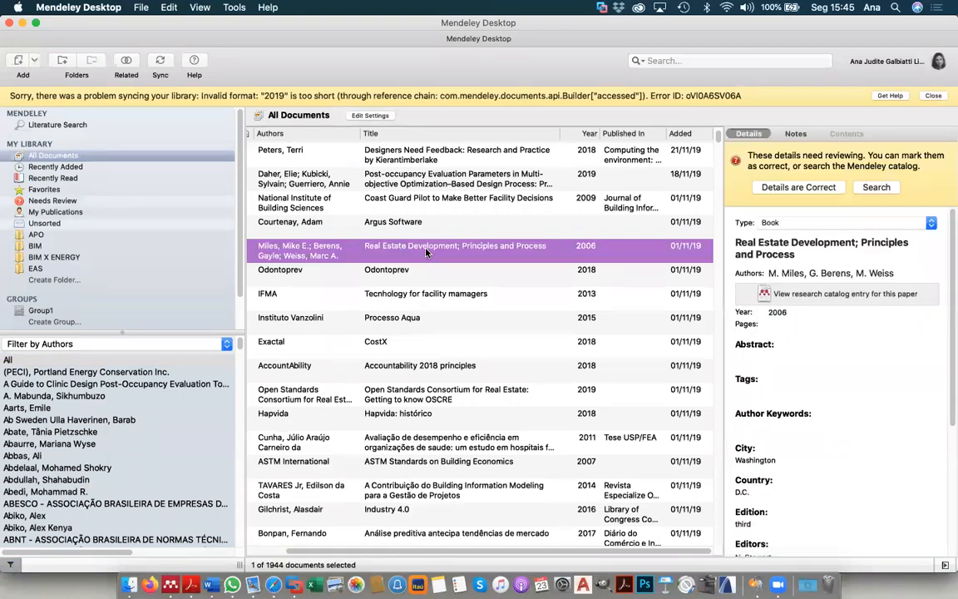
scroll(318, 176, up, 8)
scroll(318, 176, left, 2)
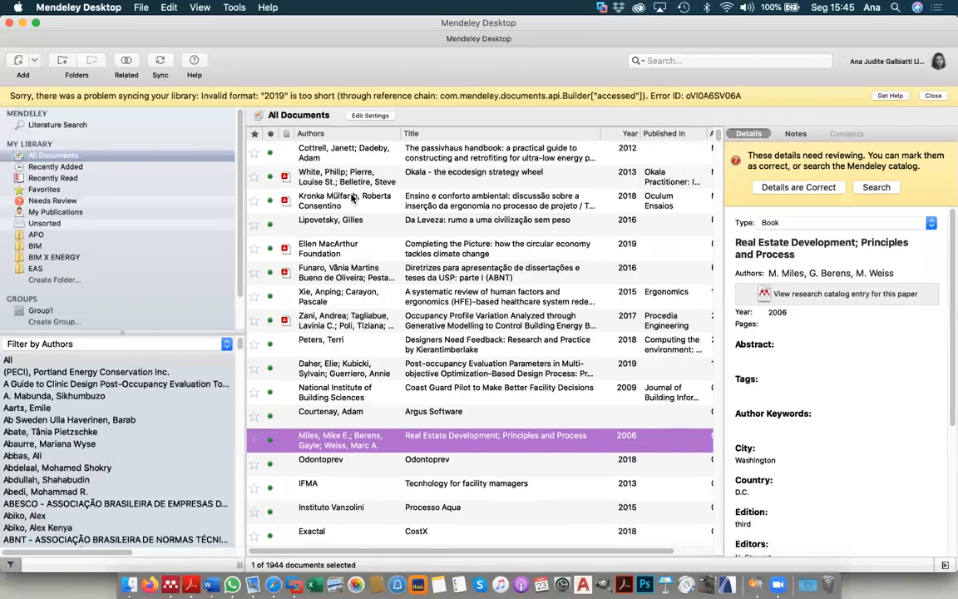
- Open the PDF of "Okala - the ecodesign strategy wheel" from the library and view its details
click(364, 181)
double_click(365, 181)
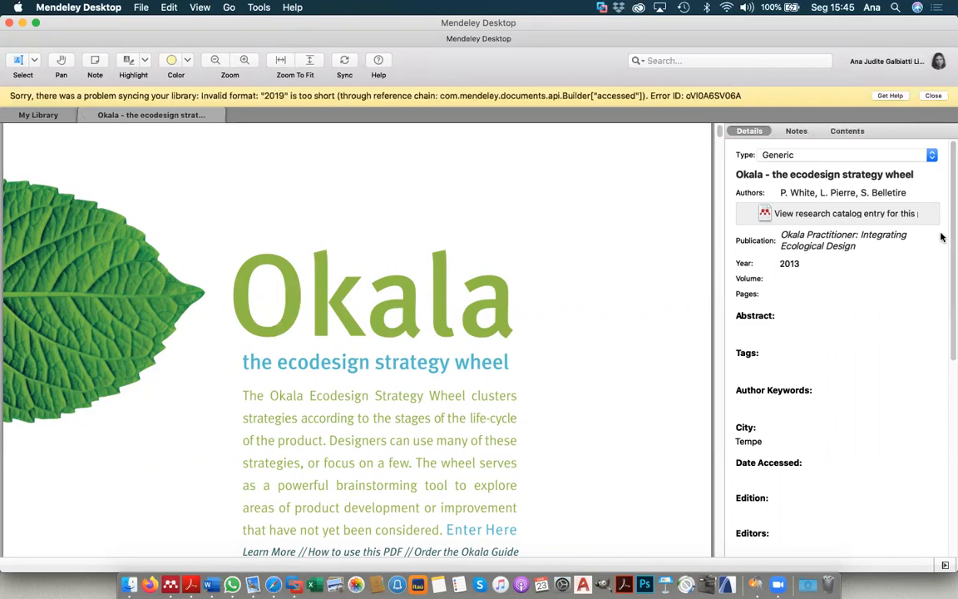
drag(949, 240, 947, 191)
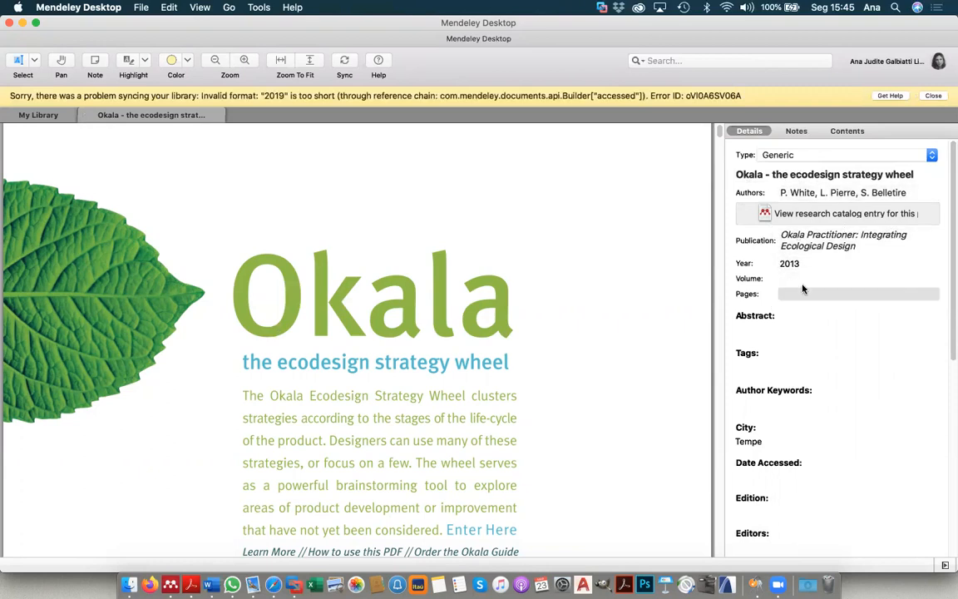
- Review the document types available for the Okala entry, along with its notes and contents
click(932, 156)
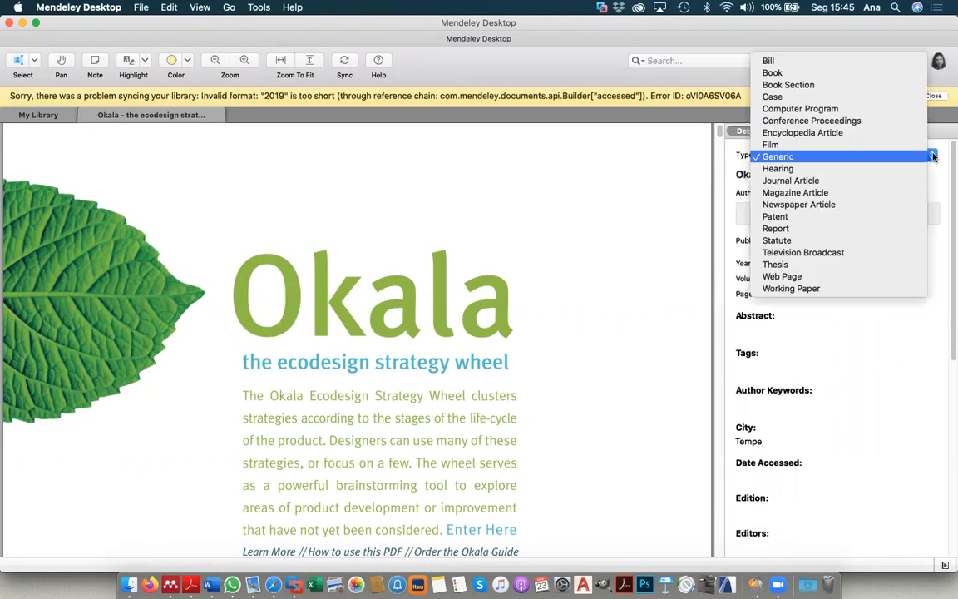
click(911, 337)
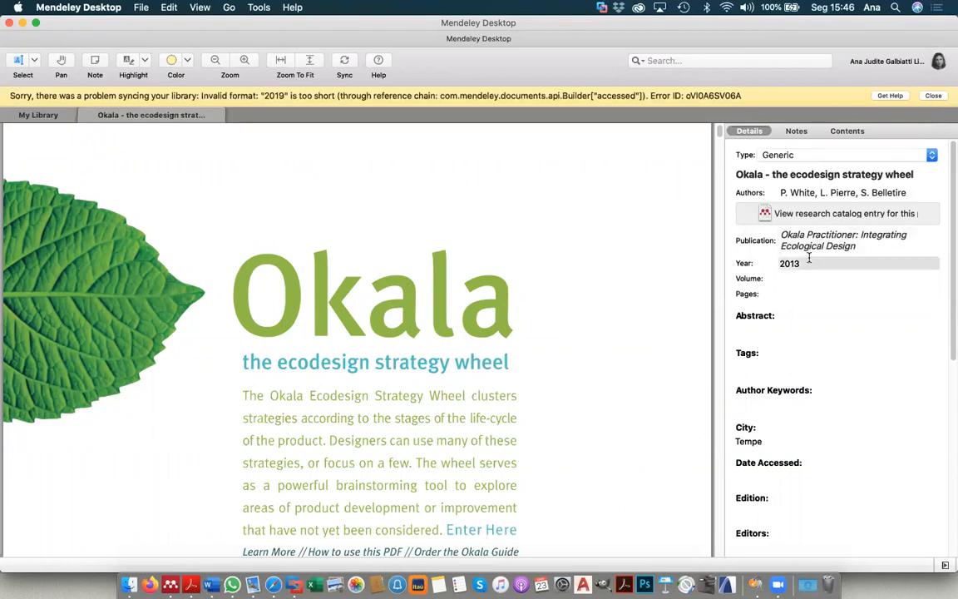
click(786, 157)
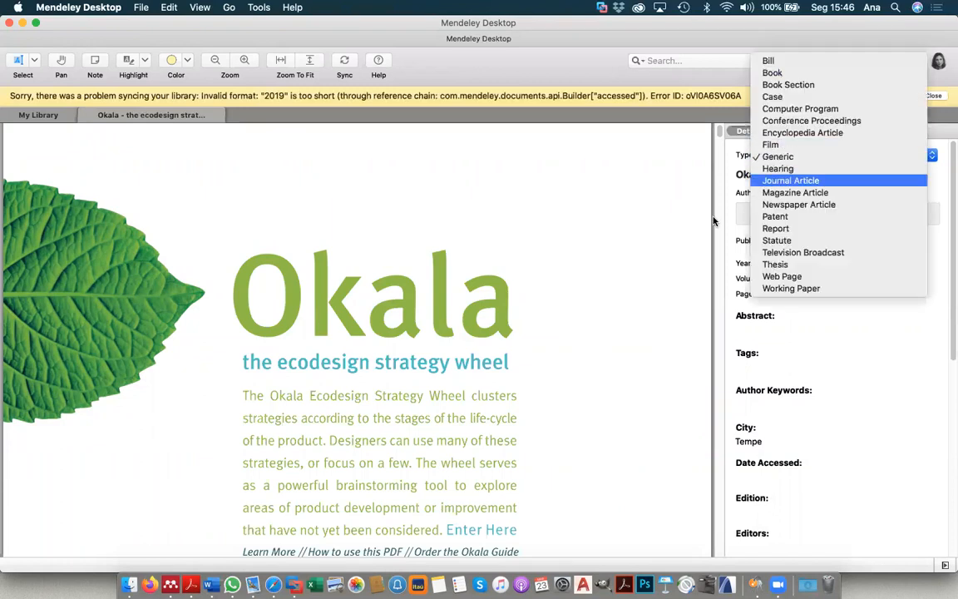
click(678, 239)
click(795, 133)
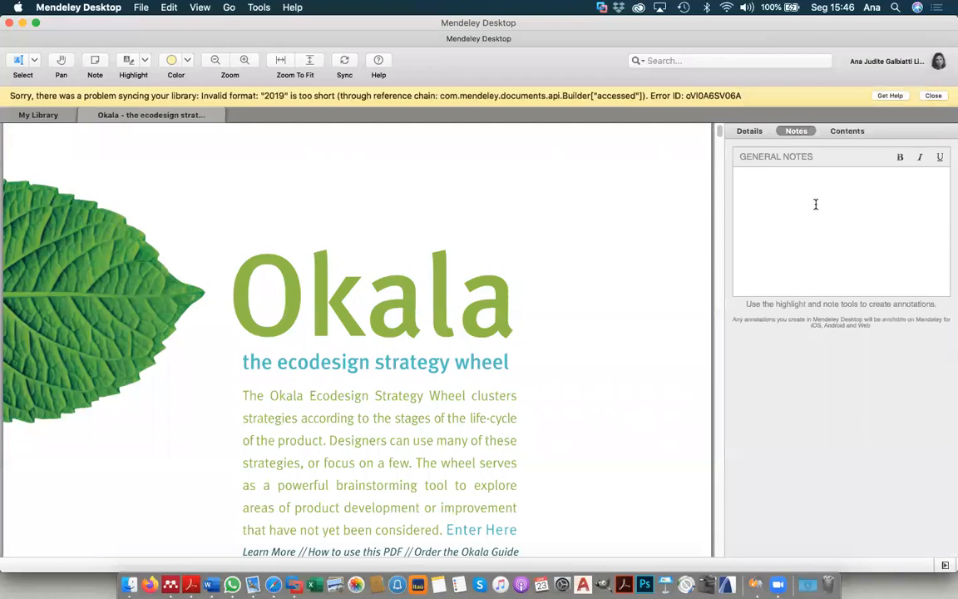
click(849, 133)
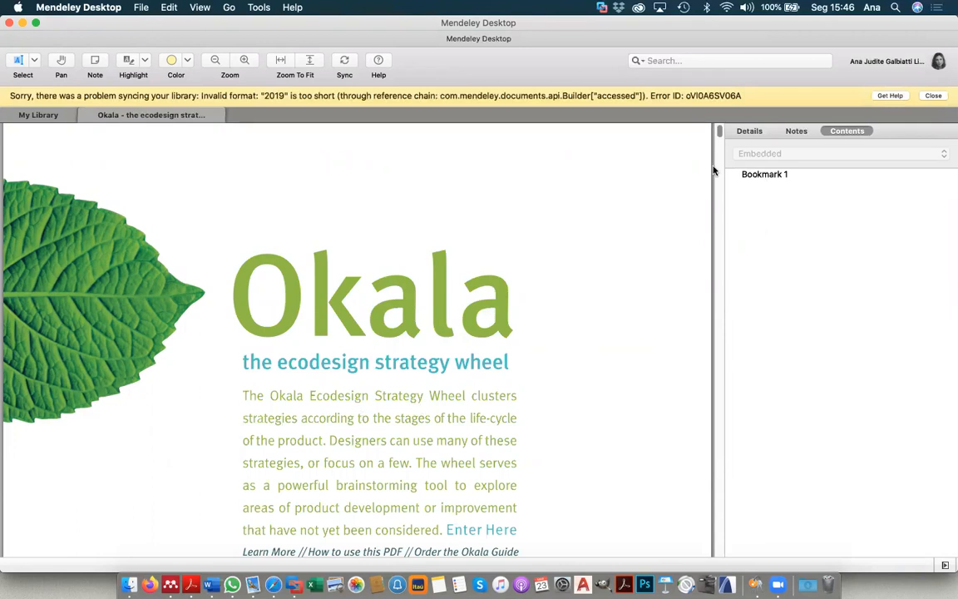
- Dismiss the library sync error message and return to My Library
click(935, 97)
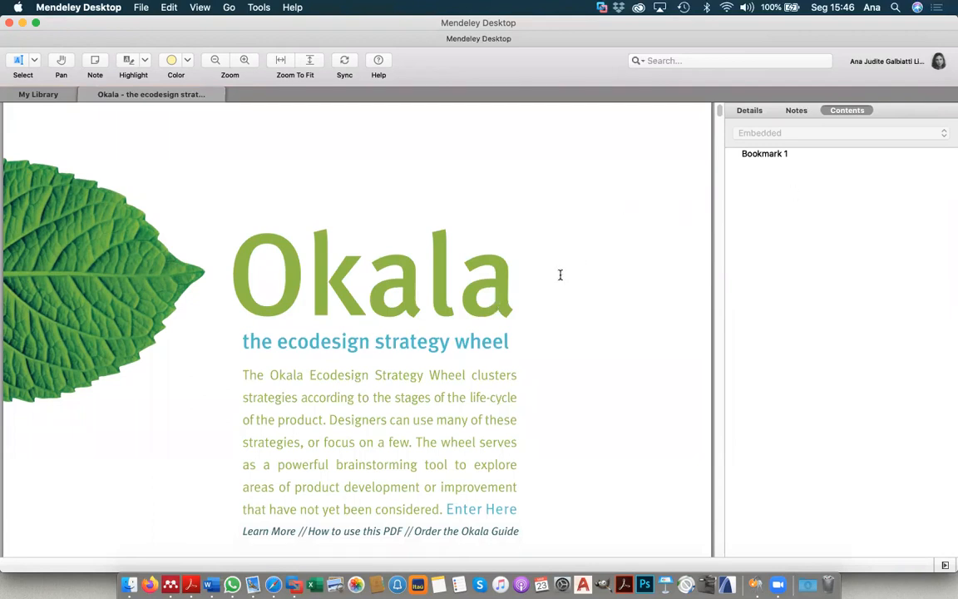
click(39, 93)
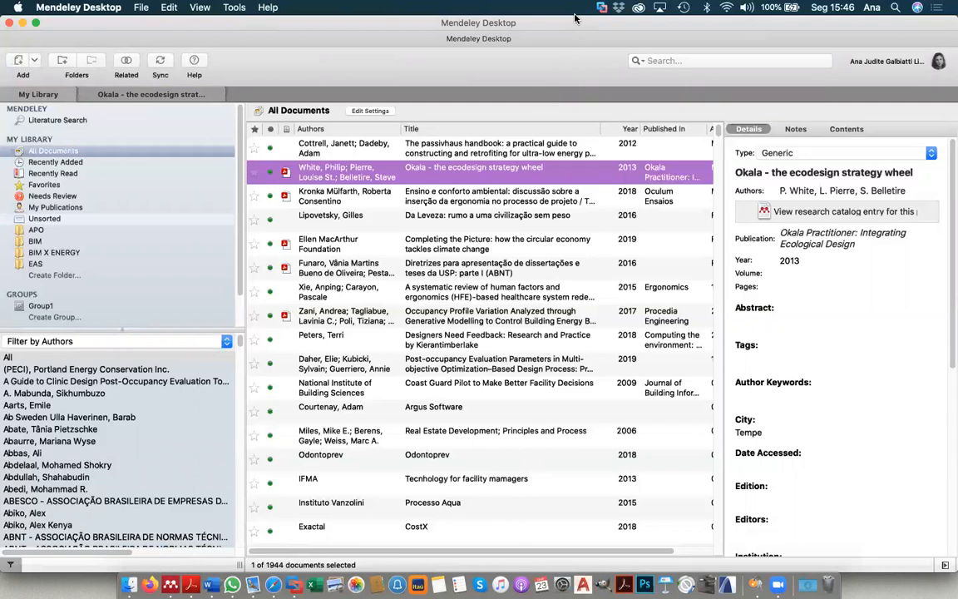
key(super+Tab)
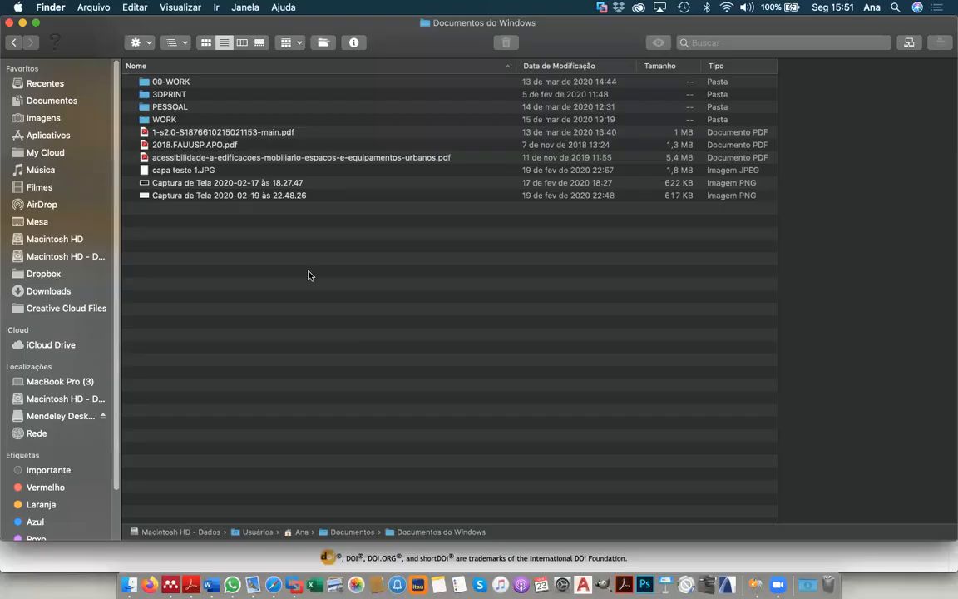
click(216, 135)
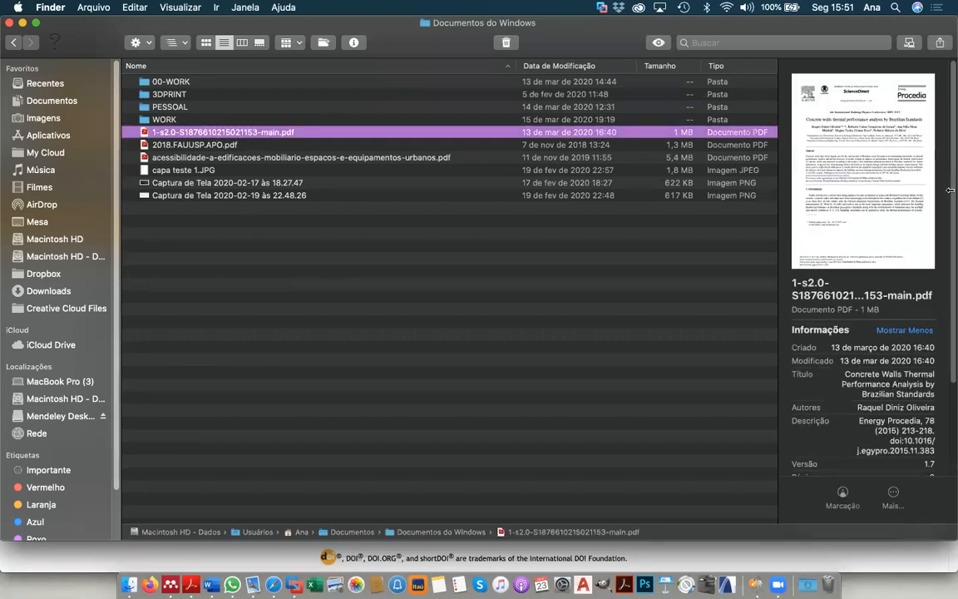
mouse_move(854, 110)
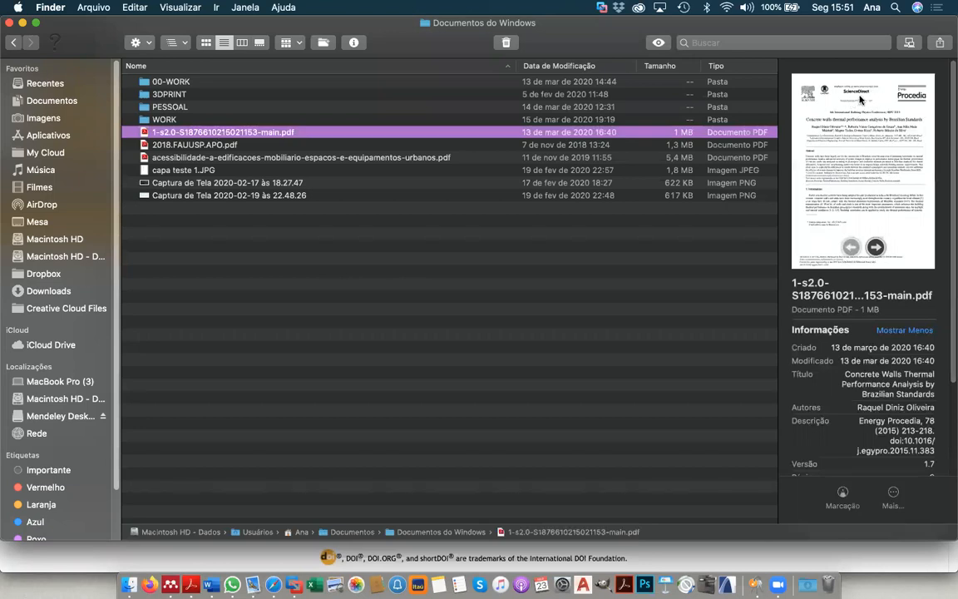
right_click(248, 136)
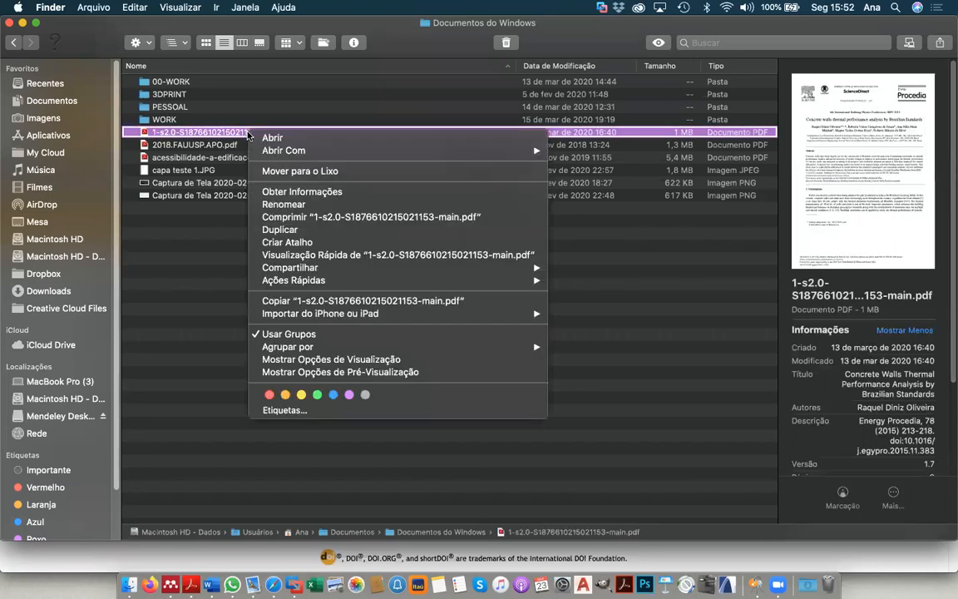
mouse_move(279, 154)
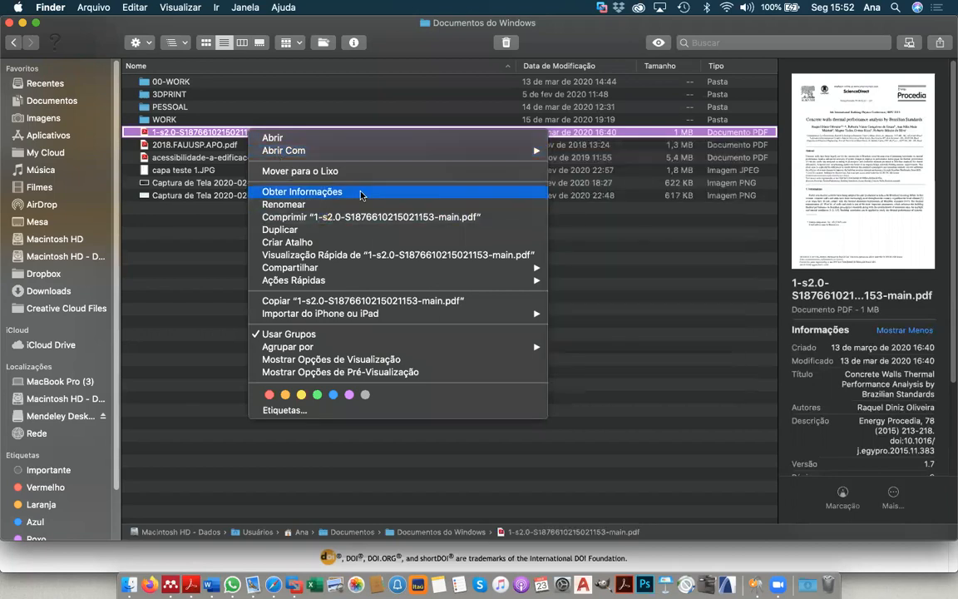
mouse_move(372, 152)
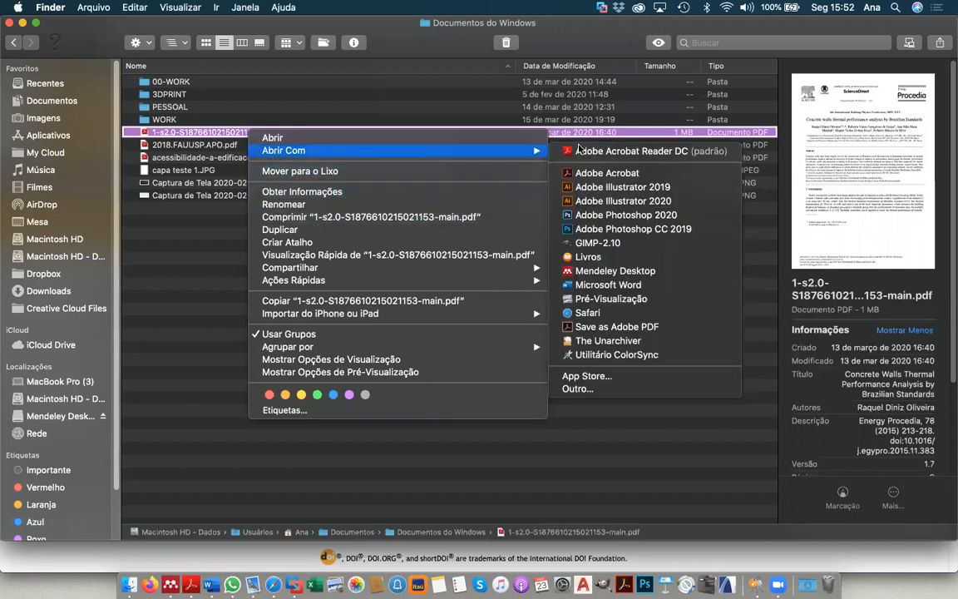
click(638, 271)
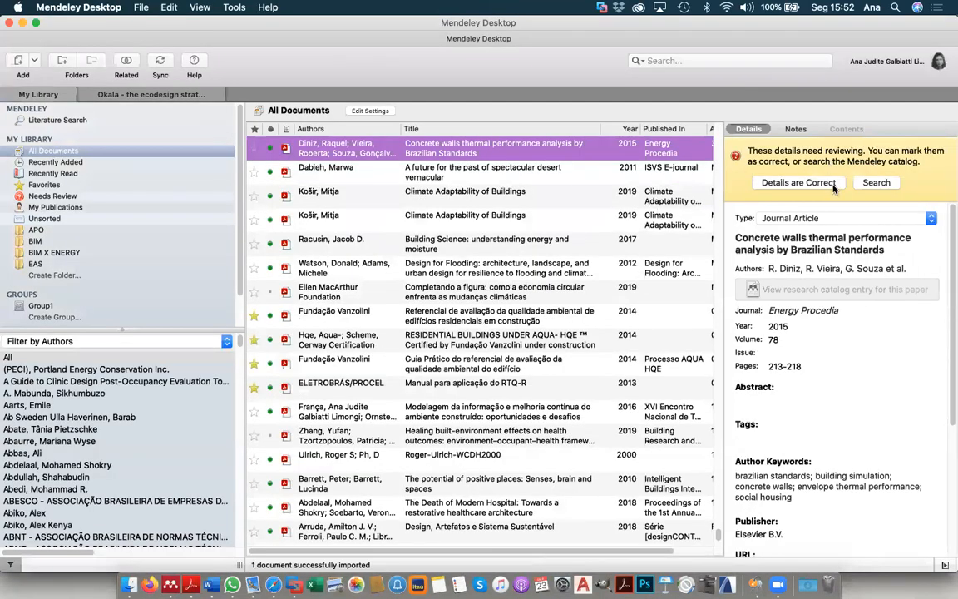
click(876, 182)
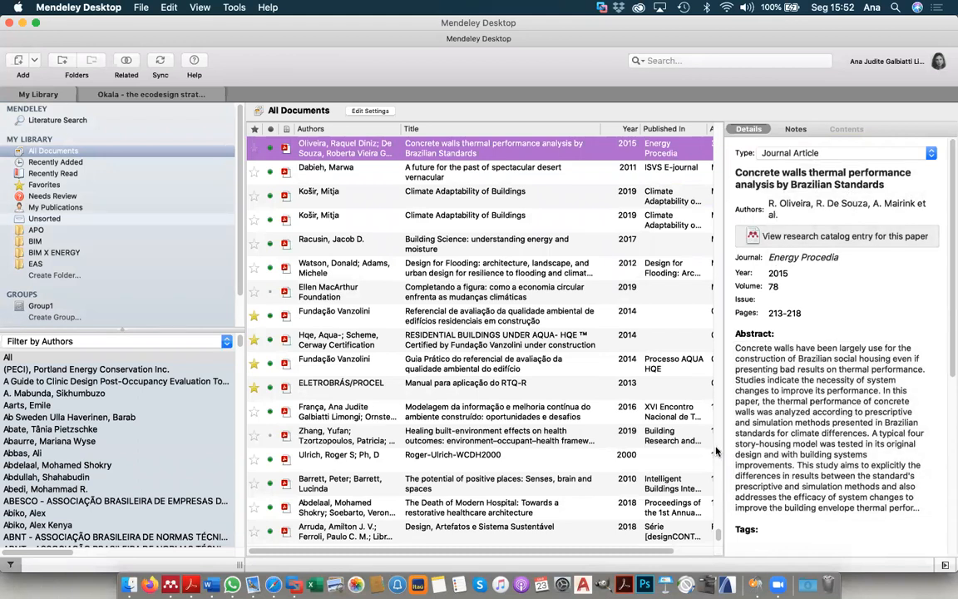
- Enlarge the details area to review the imported article's full metadata, keywords, DOI and attached file, and shrink it again
drag(723, 447, 342, 434)
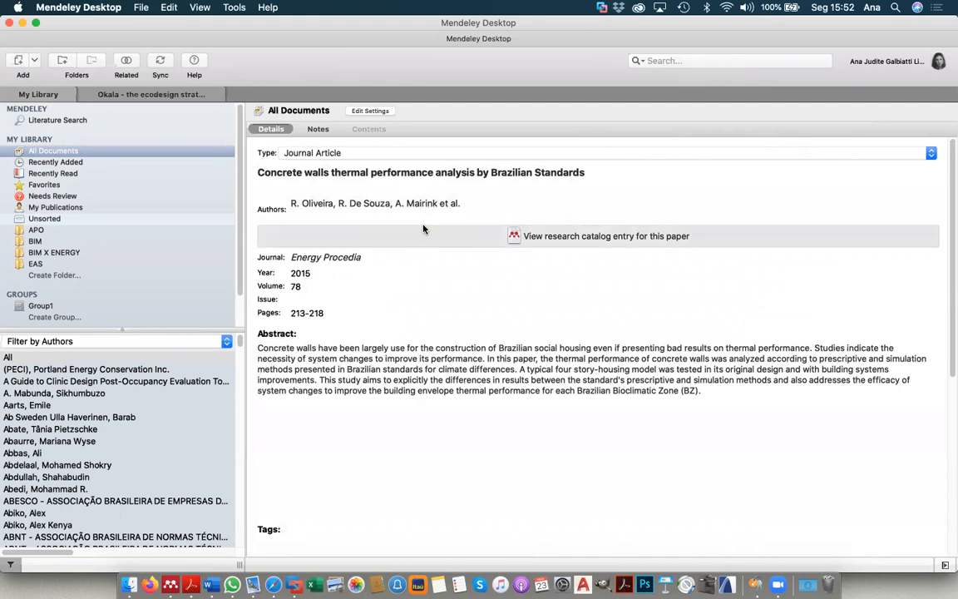
scroll(361, 216, down, 10)
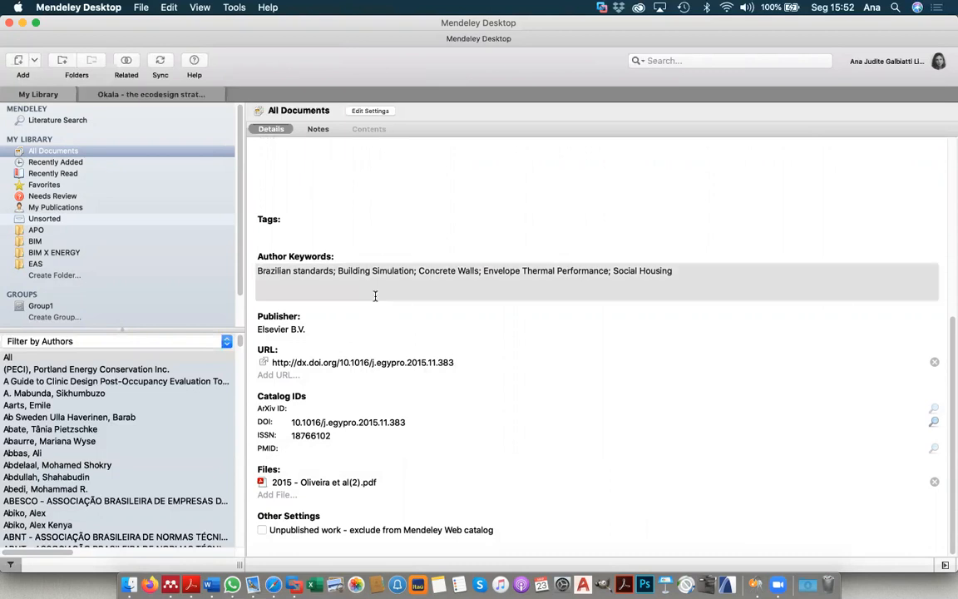
scroll(351, 250, up, 3)
scroll(351, 250, up, 6)
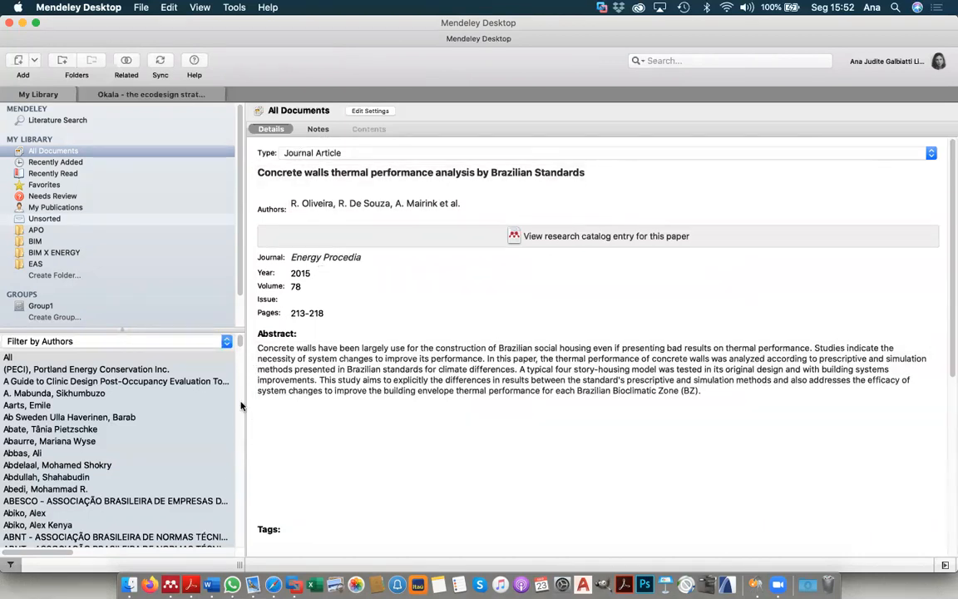
drag(244, 363, 665, 386)
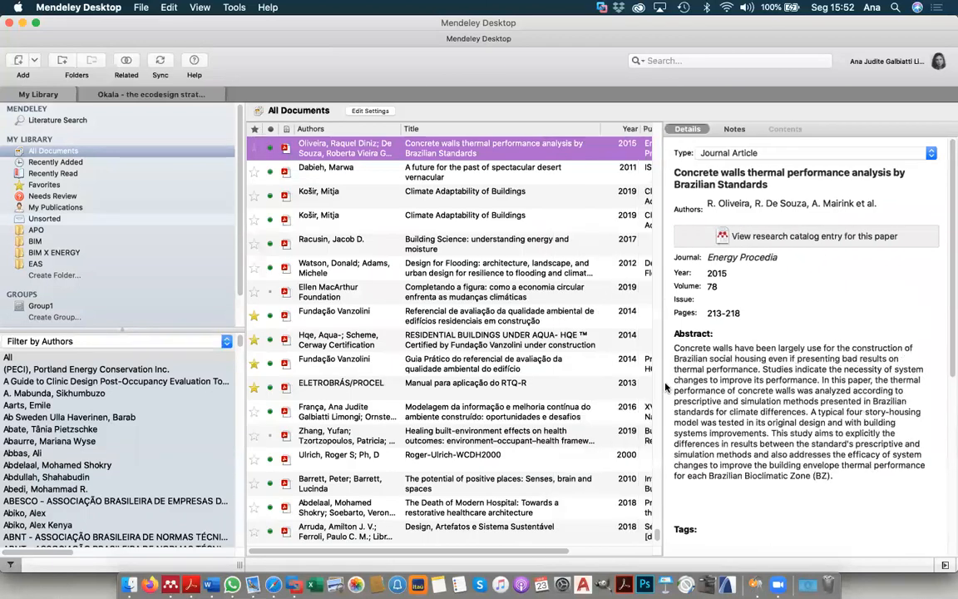
- Open the PDF of "Concrete walls thermal performance analysis by Brazilian Standards" for reading
double_click(331, 149)
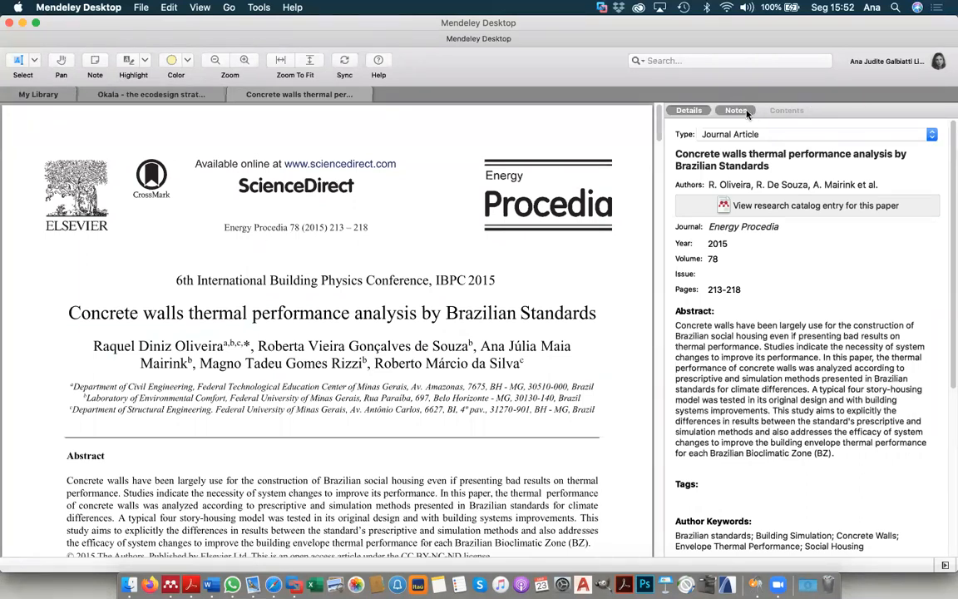
- Attach the note "lembrar de inserir nas justificativas da tese" to "performance analysis by Brazilian Standards" in the article's title and display the article's notes
drag(269, 313, 595, 313)
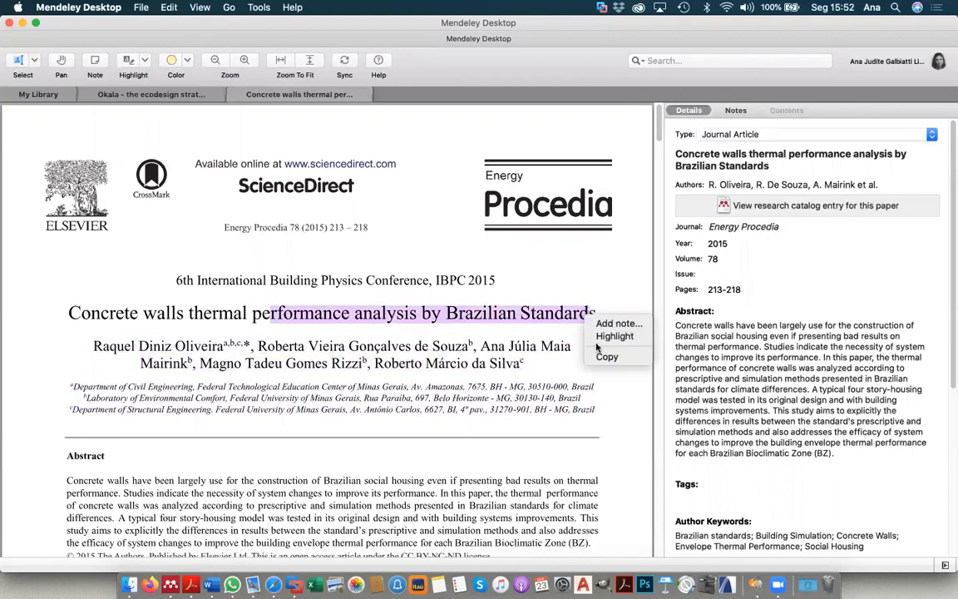
click(615, 322)
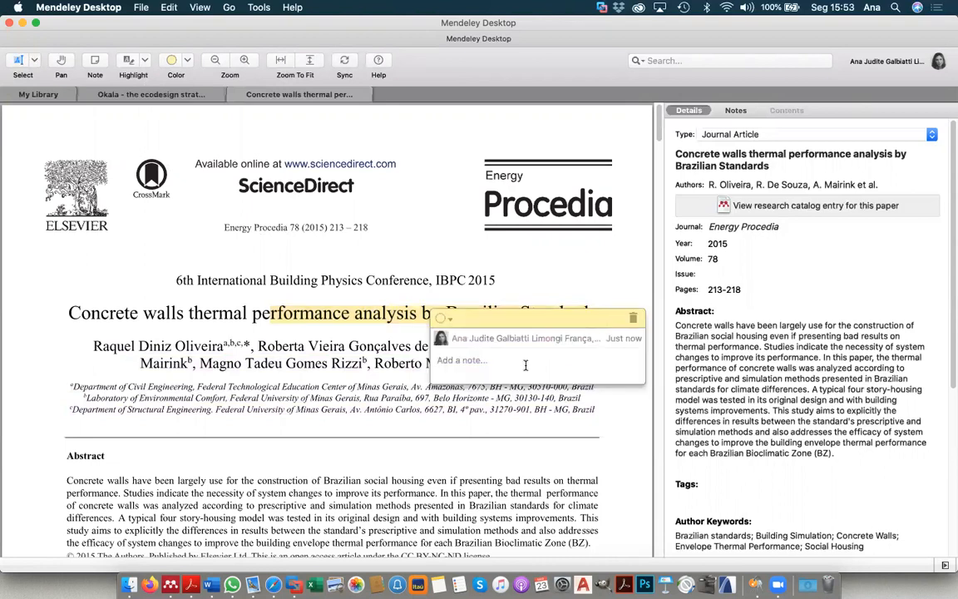
text(lembrar de inserir nas justificat)
text(ivas da tese)
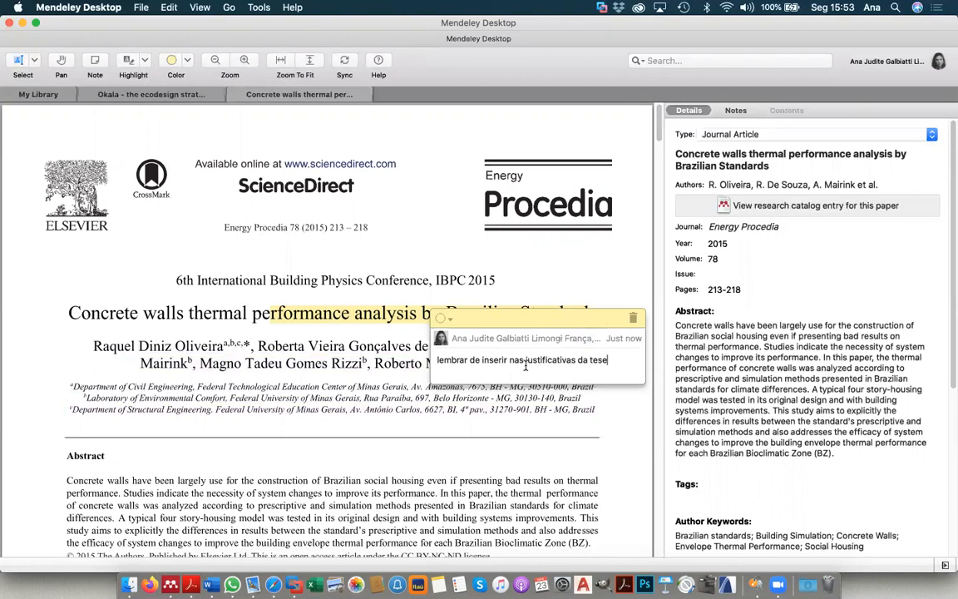
click(581, 445)
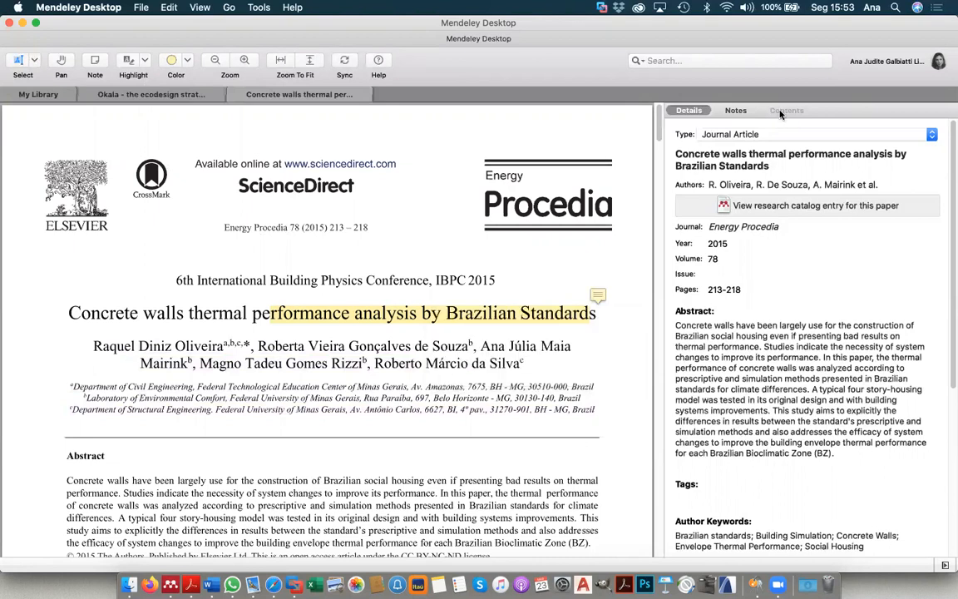
click(735, 111)
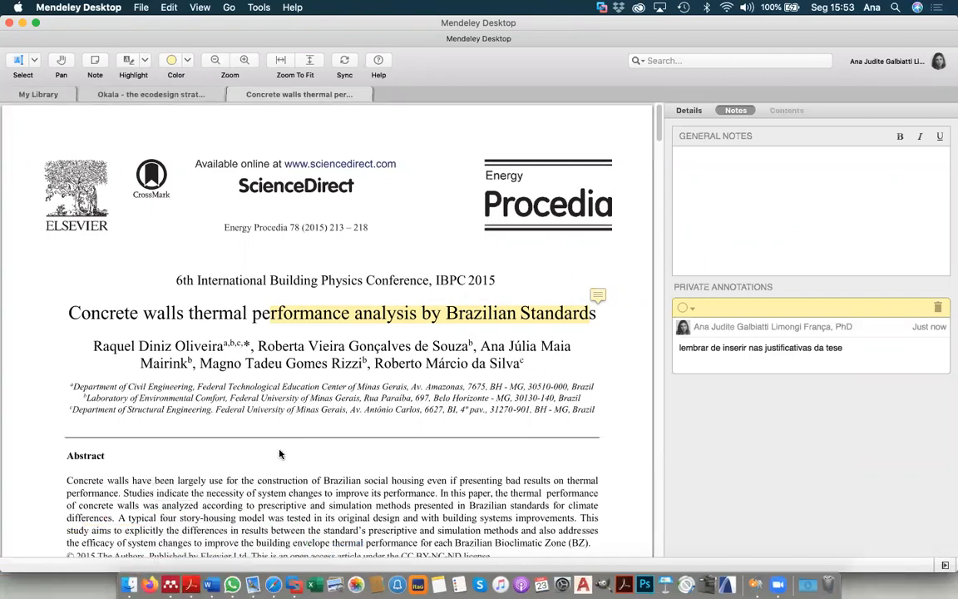
- Switch to the Word document and write "De acordo com" followed by the article's first author's surname under the JUSTIFICATIVA heading, checking the surname in Mendeley Desktop
click(210, 579)
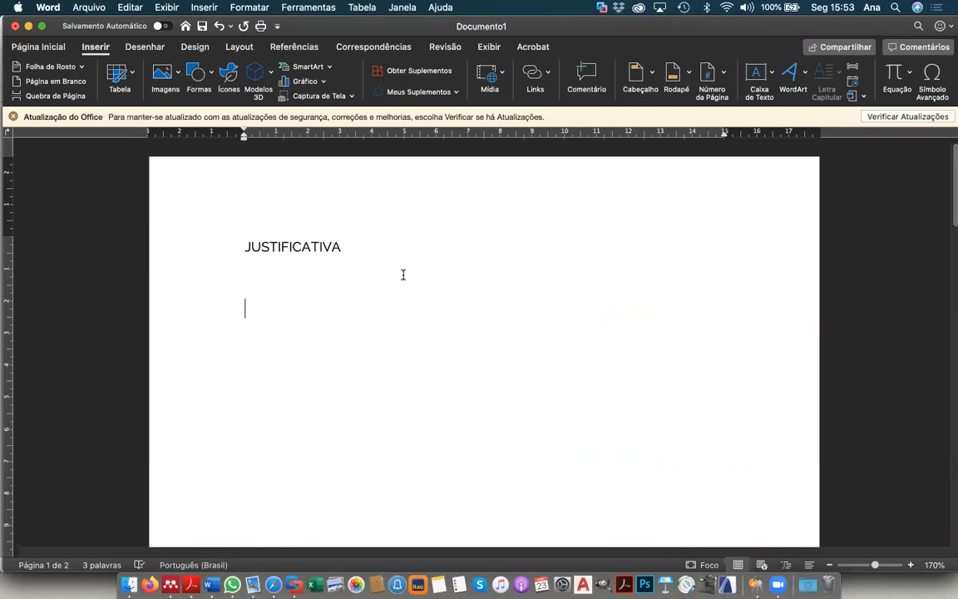
text(De a)
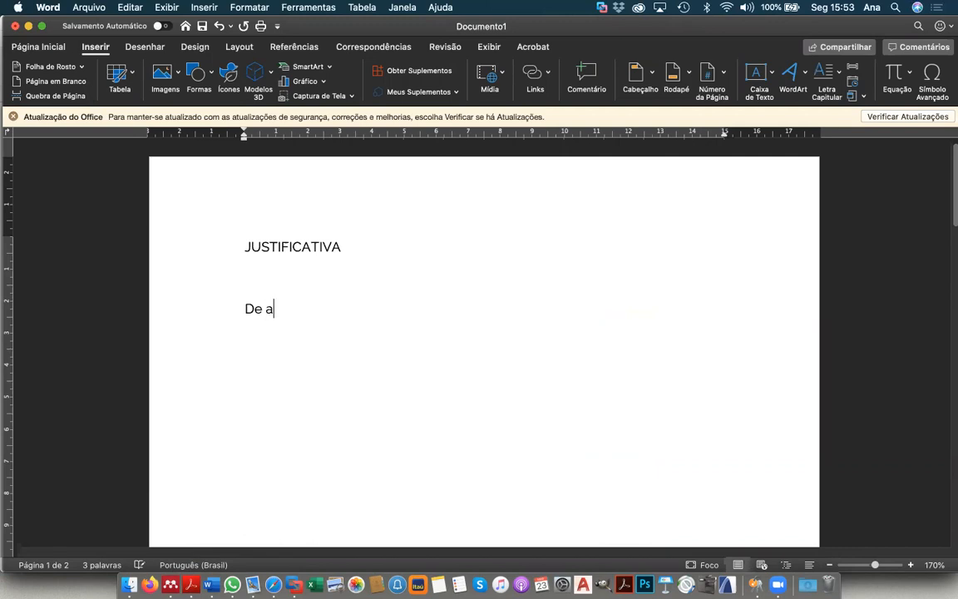
text(cordo com)
click(170, 565)
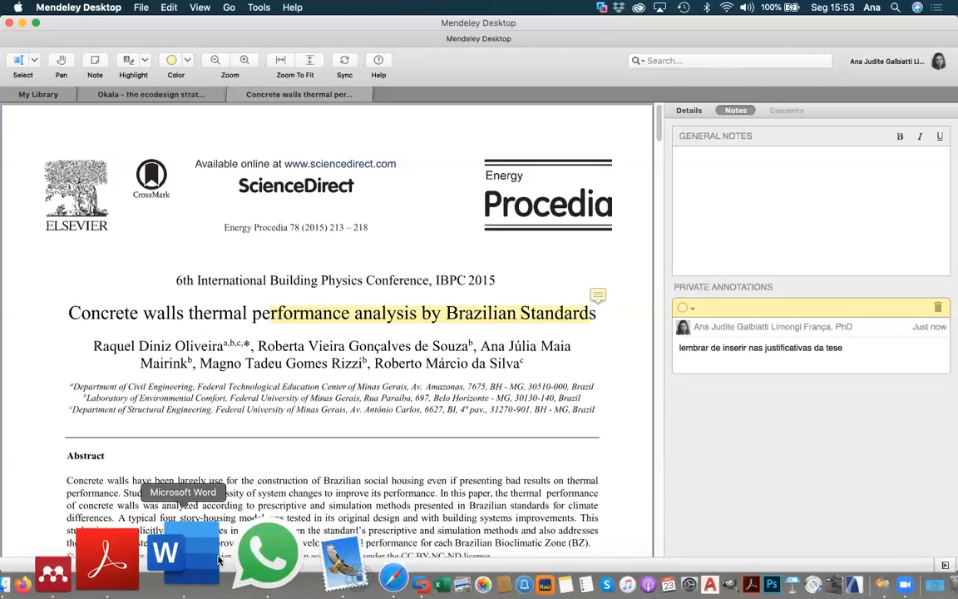
click(211, 558)
text(Oliveira)
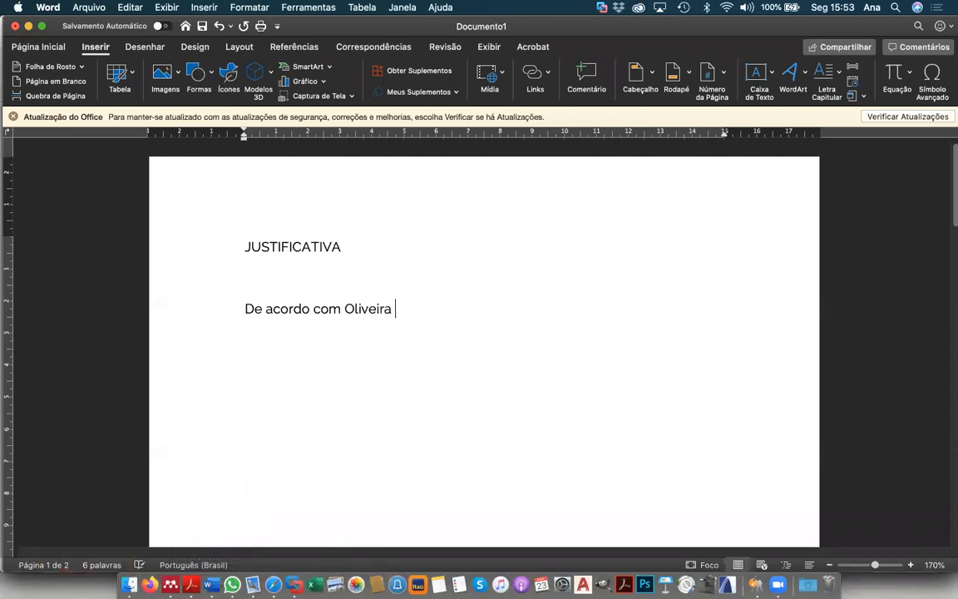
- Shift the Word window lower on the screen and bring up the Mendeley citation tools among the reference commands
click(380, 189)
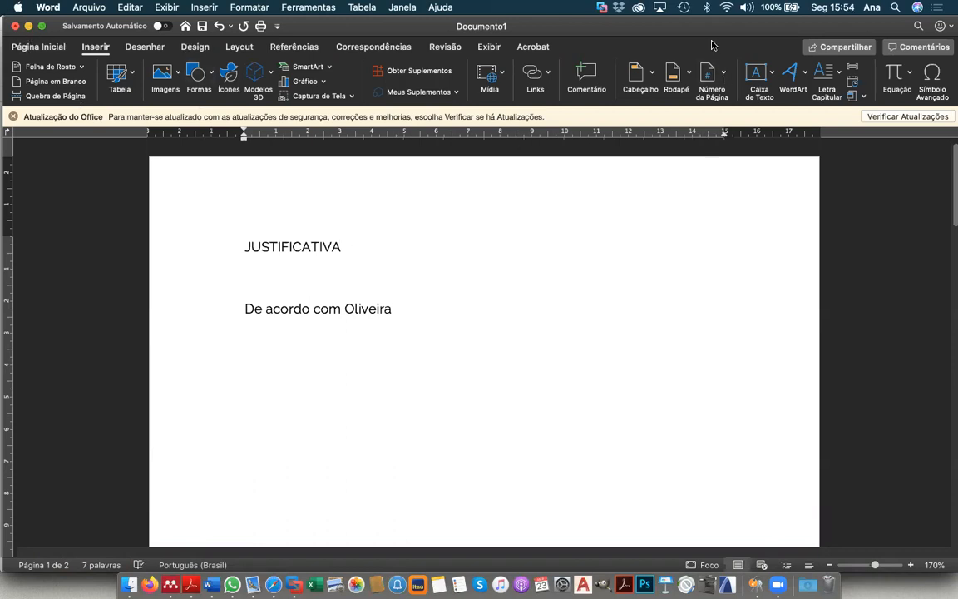
drag(653, 26, 655, 75)
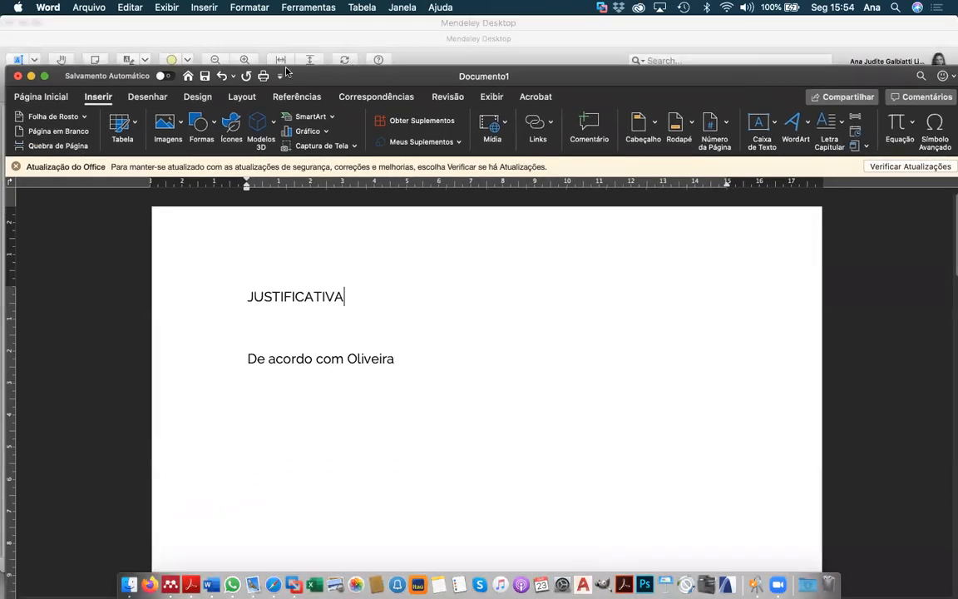
click(292, 97)
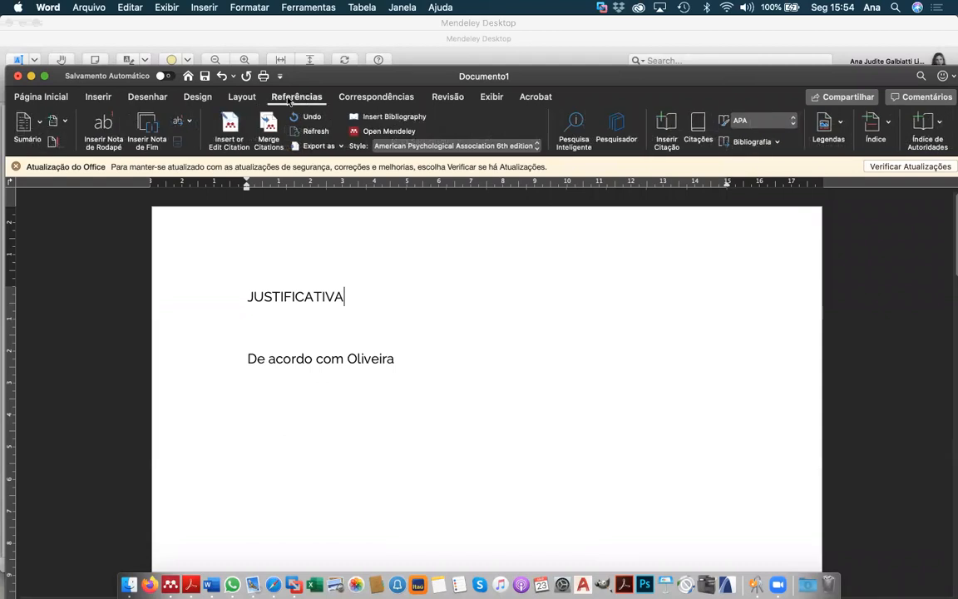
- Switch to Safari, find the Citation Plugin among the add-ons on the Mendeley download page and open its information page
click(274, 582)
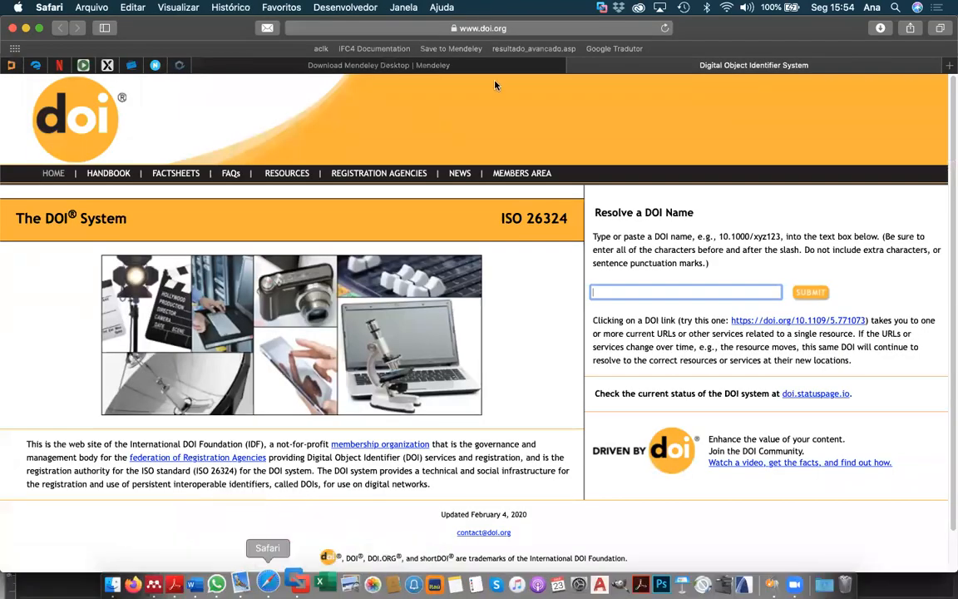
click(472, 65)
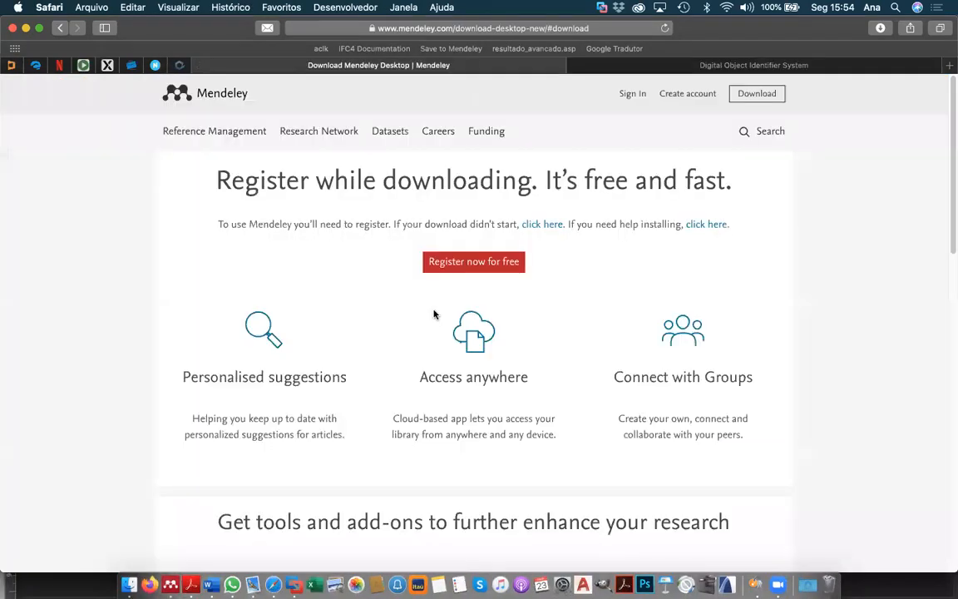
scroll(436, 314, down, 5)
scroll(434, 309, up, 5)
scroll(443, 273, down, 6)
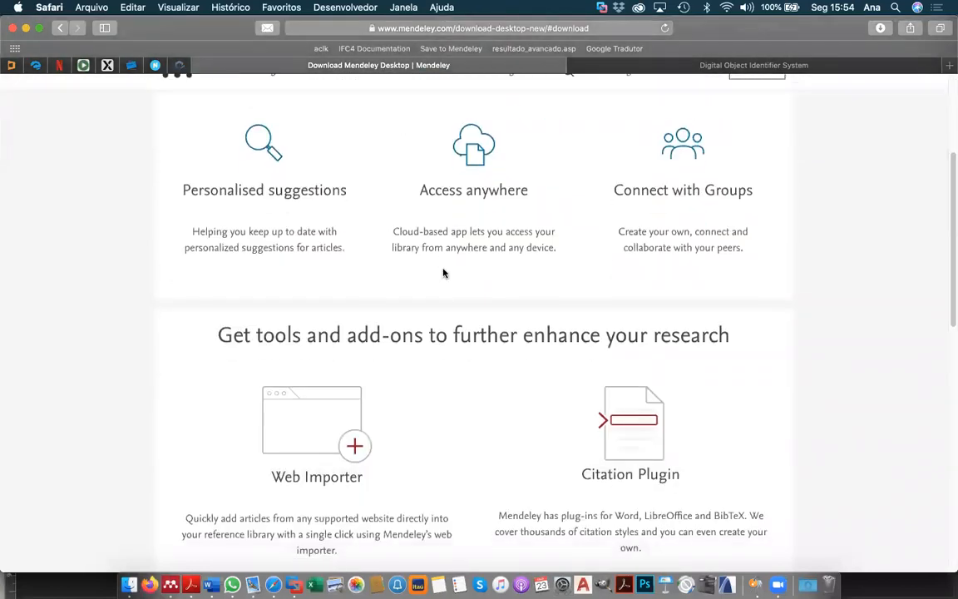
scroll(444, 273, down, 5)
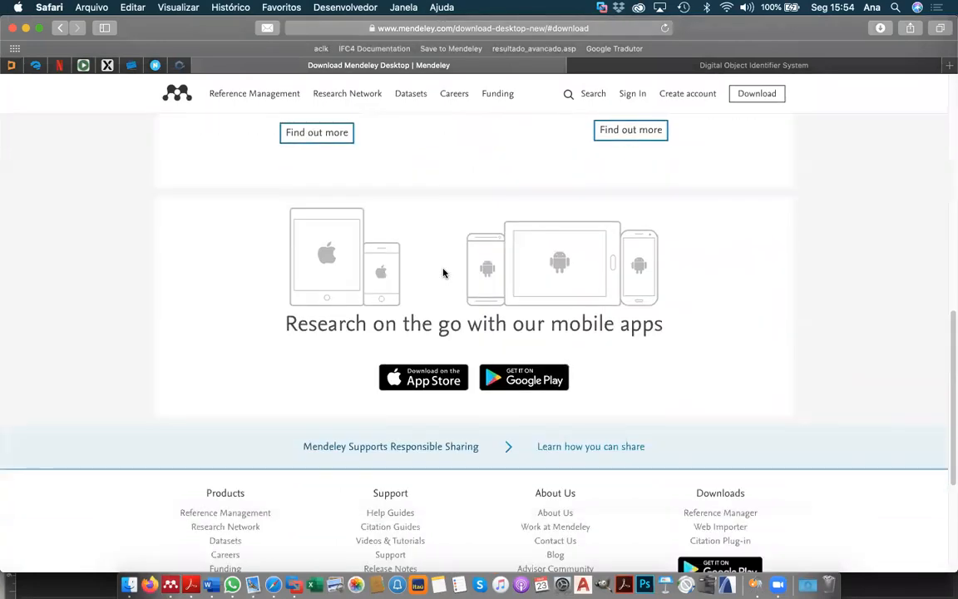
scroll(449, 266, up, 3)
scroll(453, 257, up, 3)
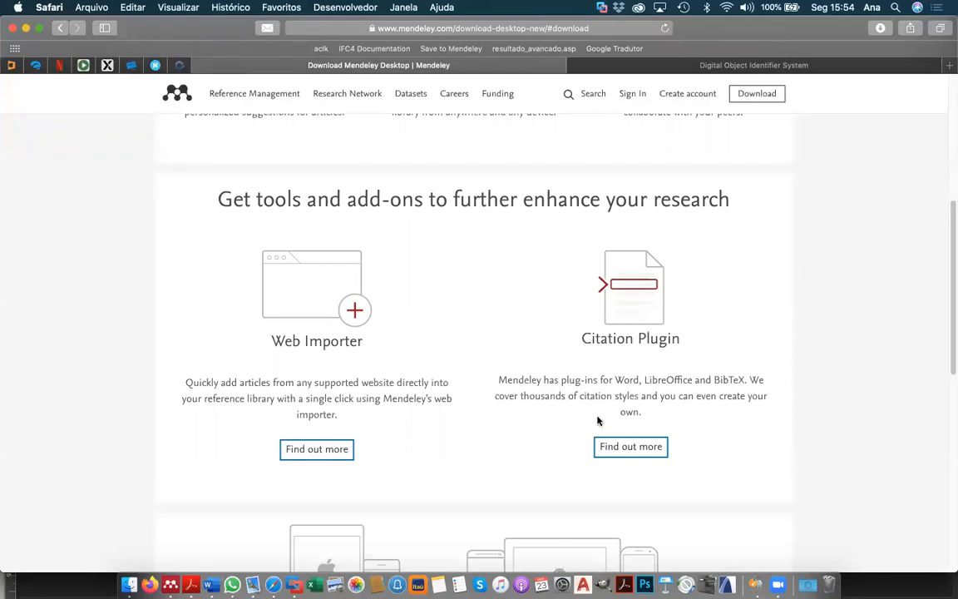
click(638, 446)
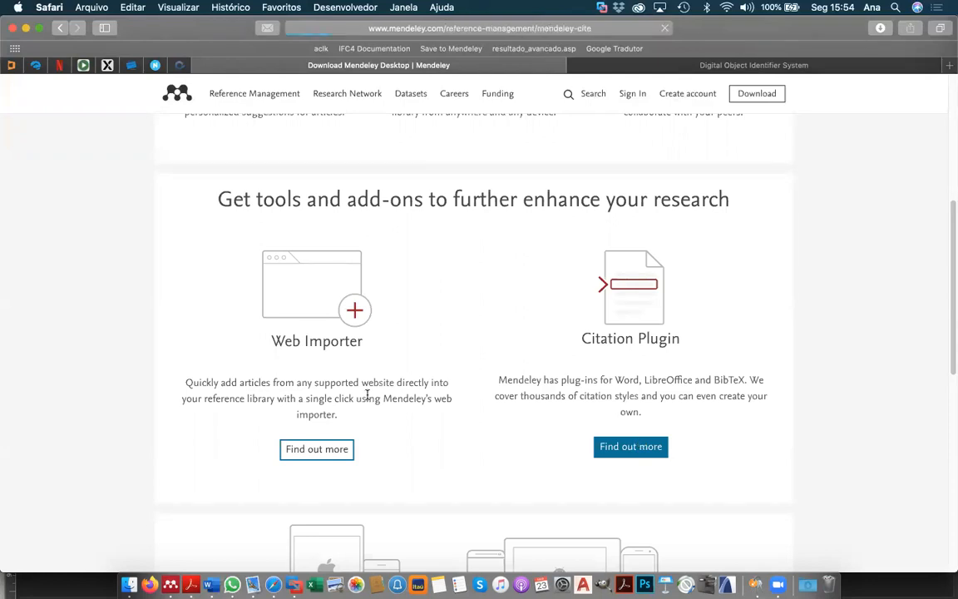
- Return to the Word document and place the cursor after the author's surname at the end of the sentence
click(212, 574)
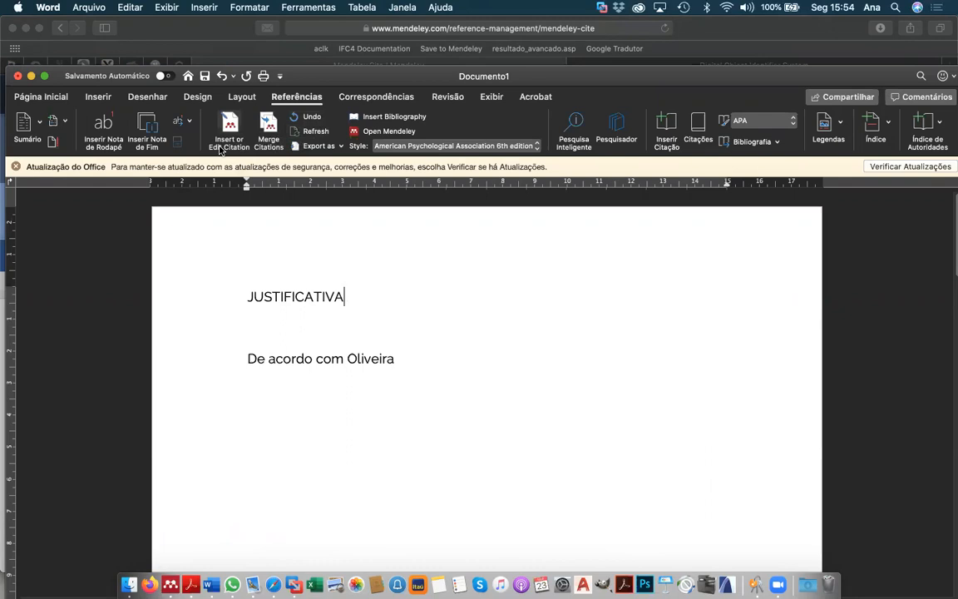
click(421, 361)
click(230, 129)
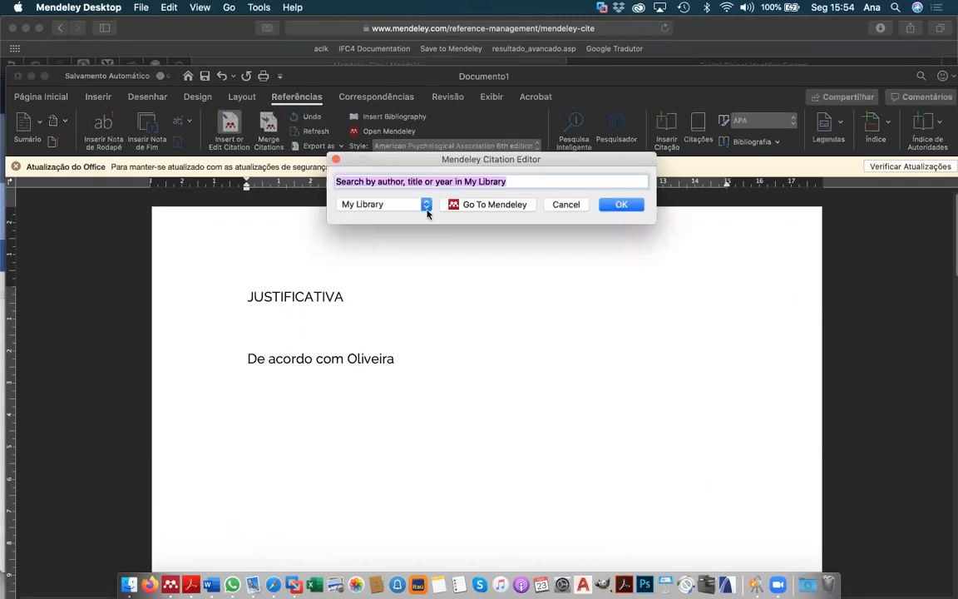
text(oliveier)
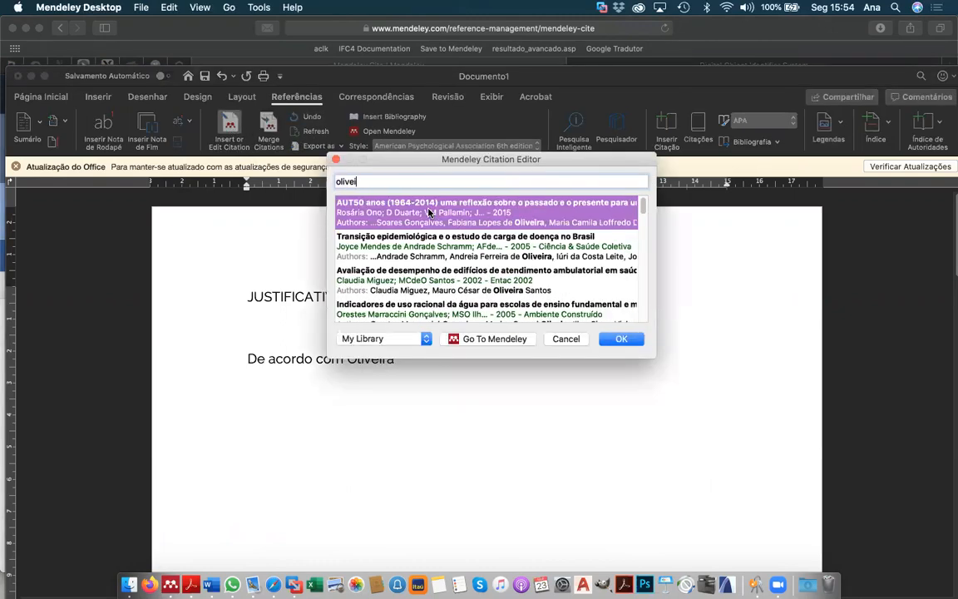
key(BackSpace)
key(BackSpace)
text(ra)
drag(645, 215, 655, 193)
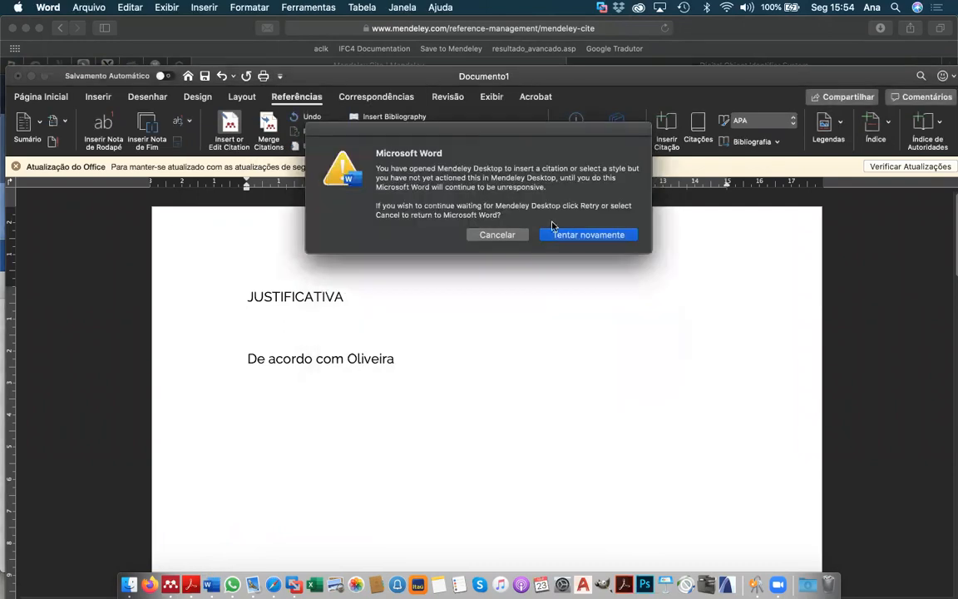
click(521, 236)
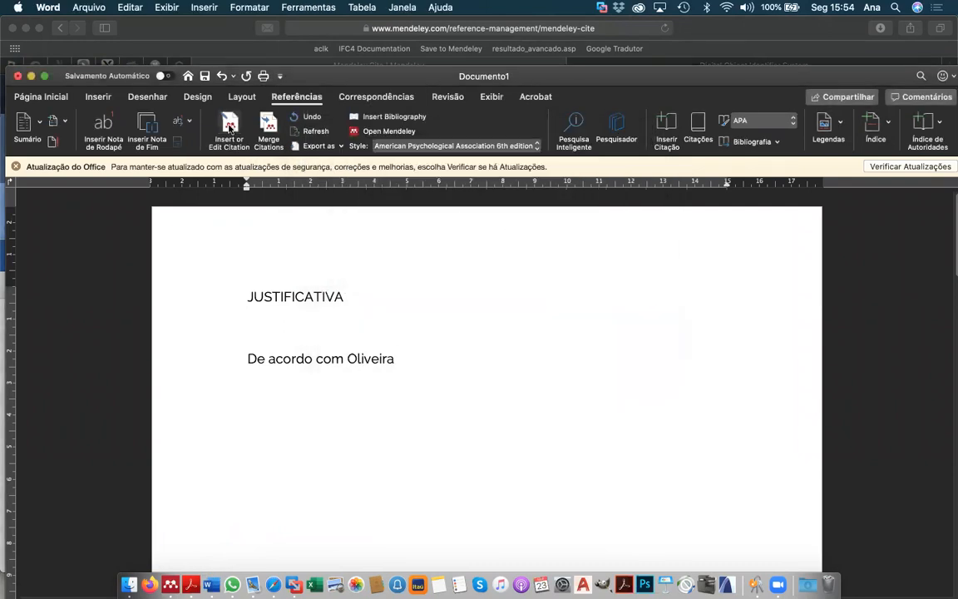
click(230, 127)
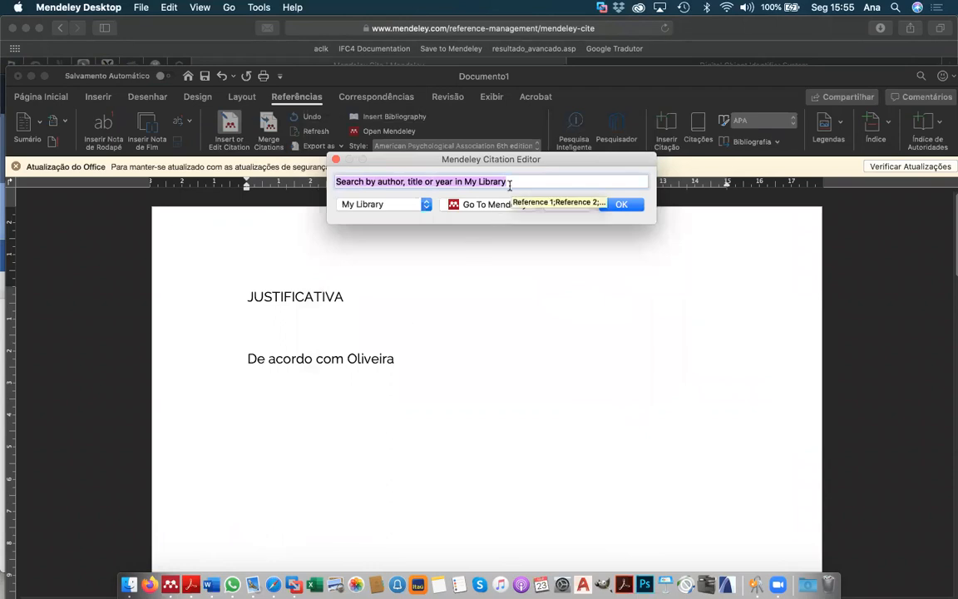
text(Oliveira 2013)
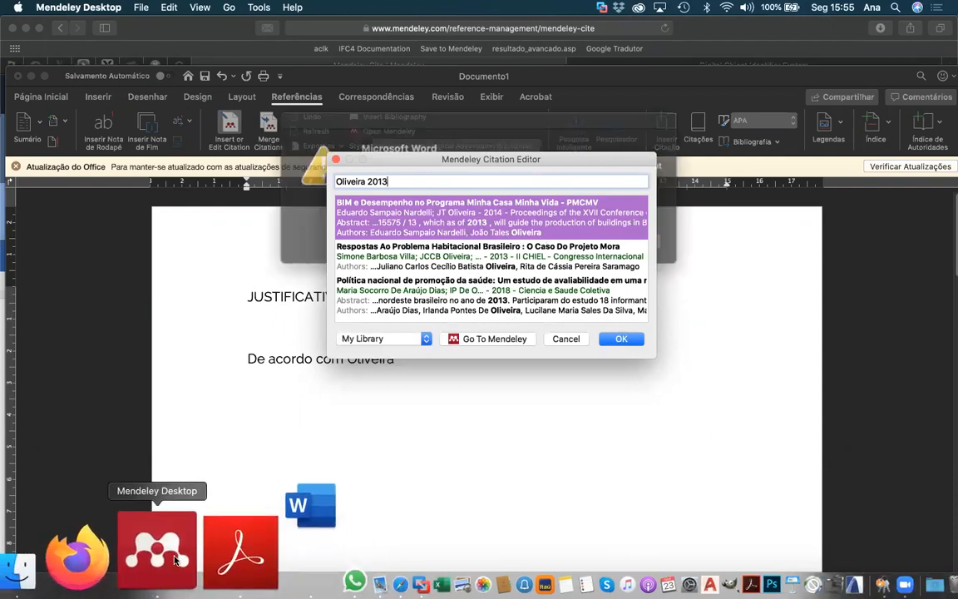
click(476, 134)
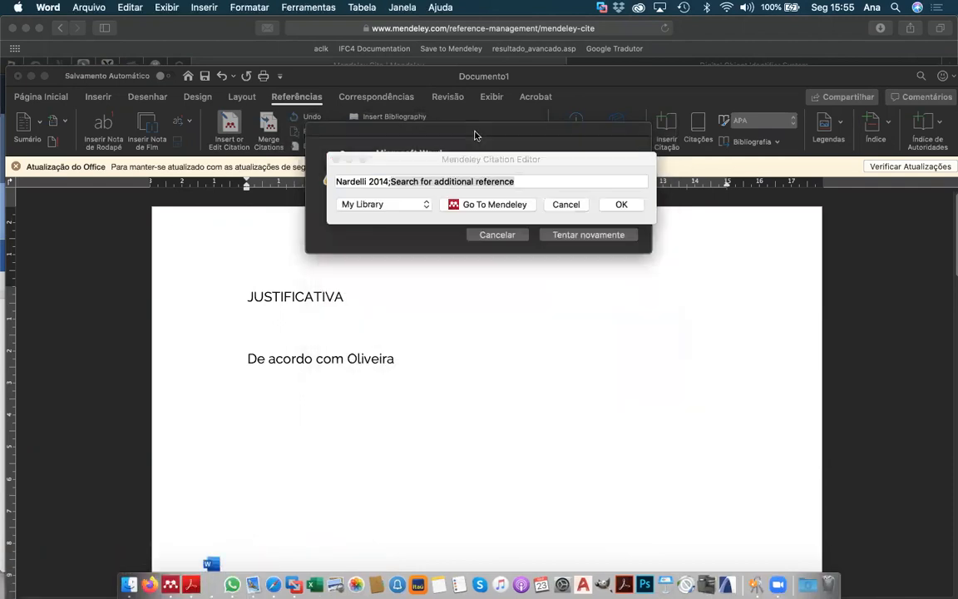
click(506, 237)
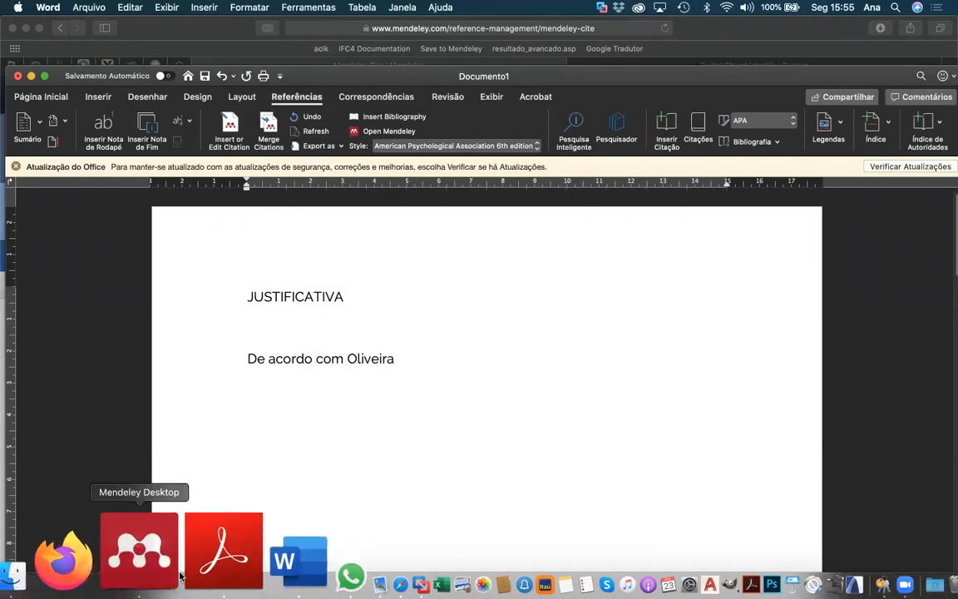
- Check the article in Mendeley Desktop, then insert its citation at the end of the Word sentence, searching by the first author's surname and 2015
click(158, 555)
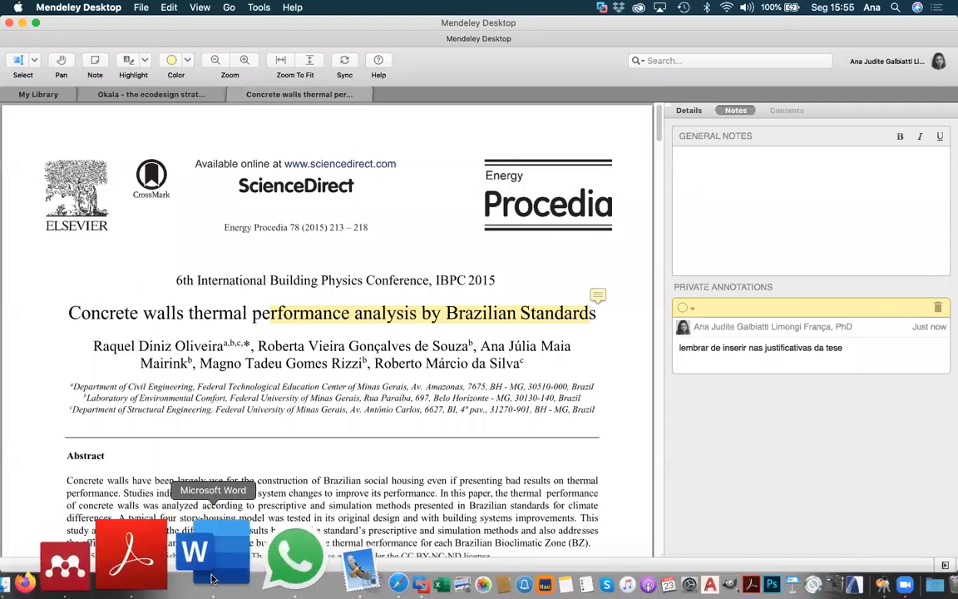
click(218, 540)
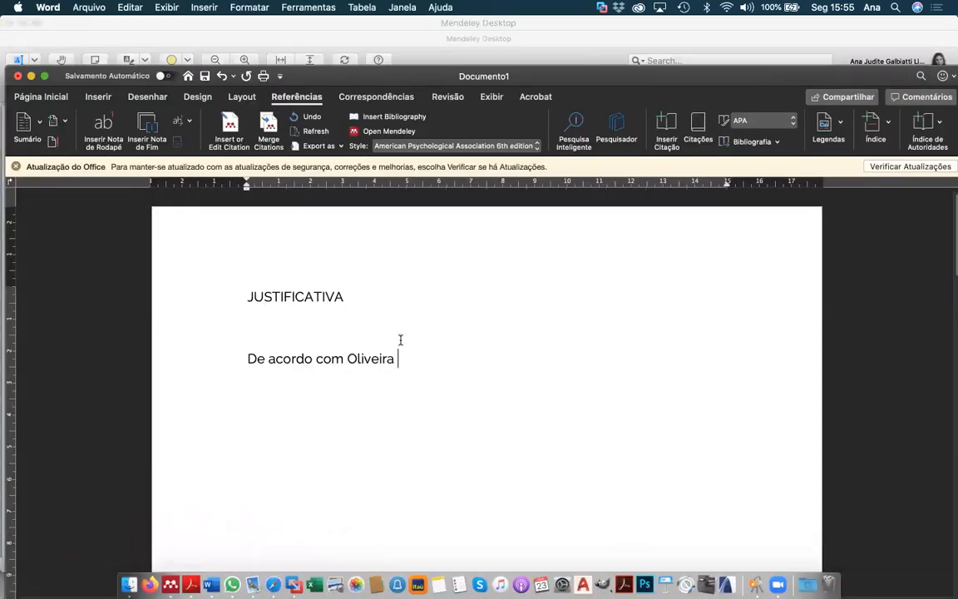
click(229, 115)
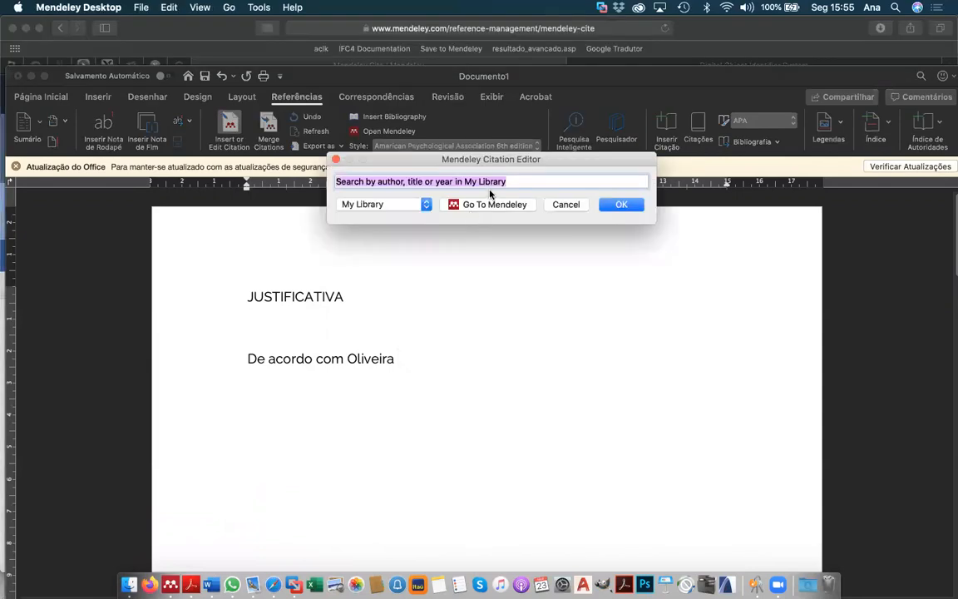
text(olivei)
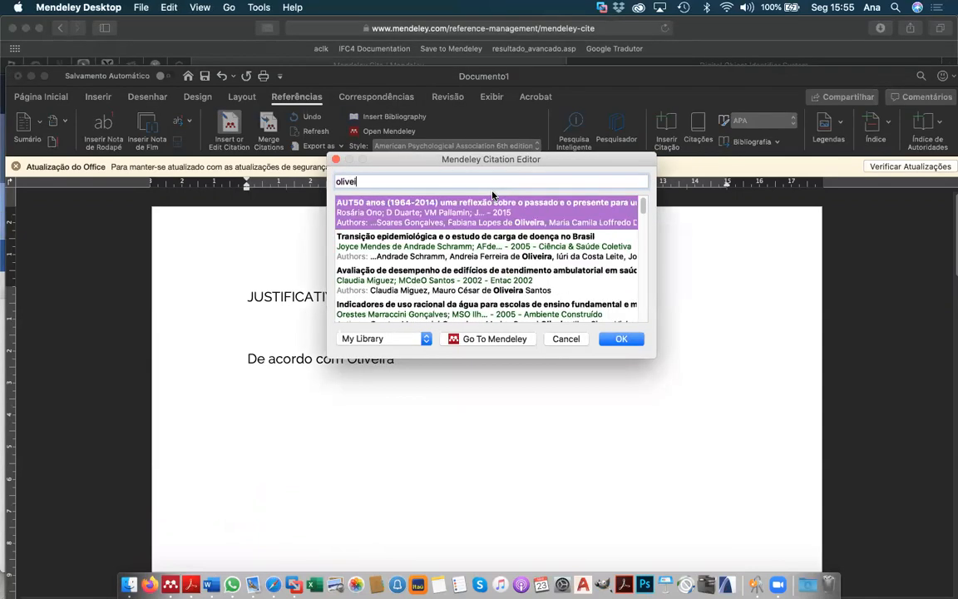
text(ra 2015)
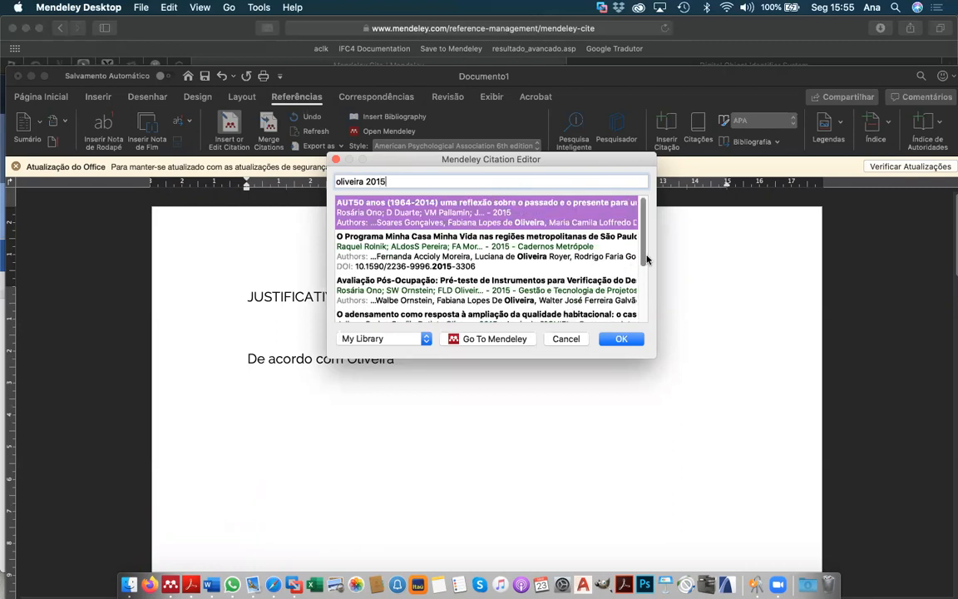
scroll(642, 233, down, 5)
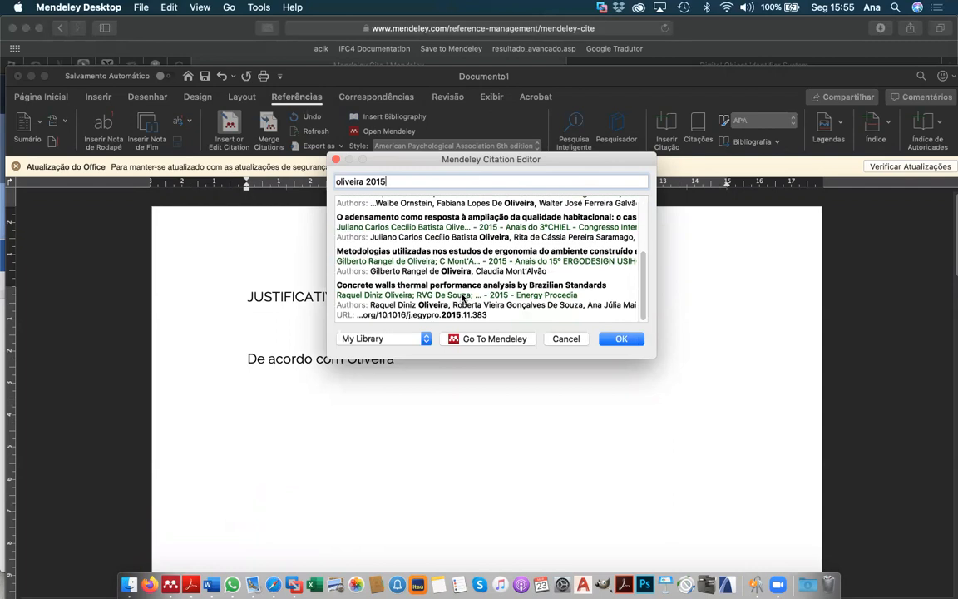
click(415, 263)
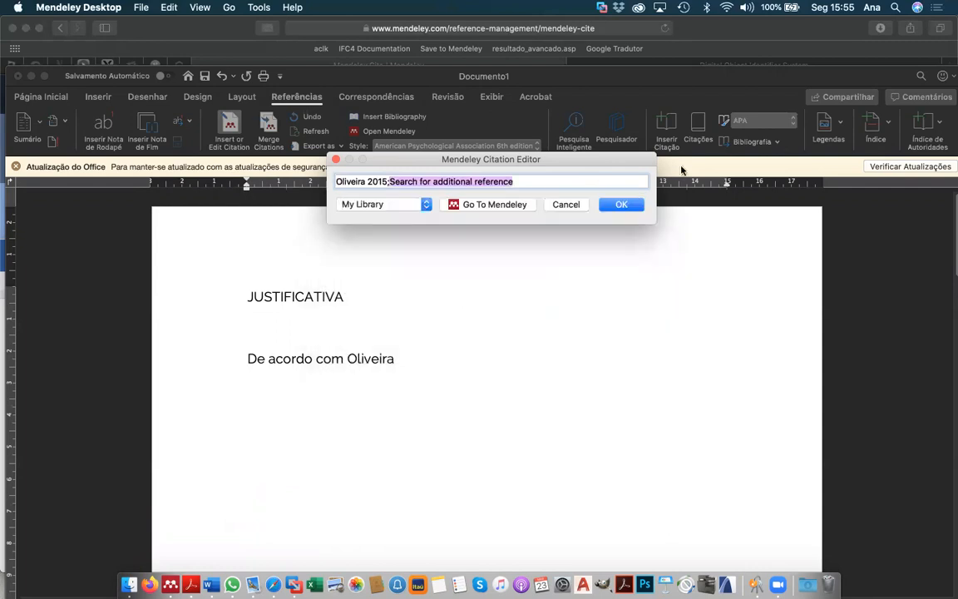
click(634, 205)
click(587, 235)
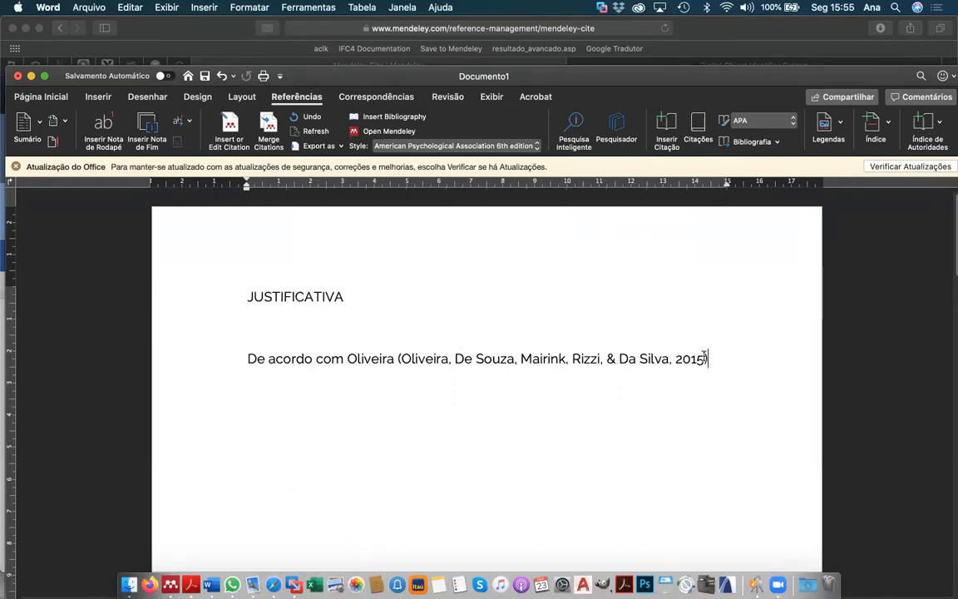
- Complete the first sentence by adding ", as paredes devem apresentar inércia térmica" before the citation and a period after it
text(, as pare)
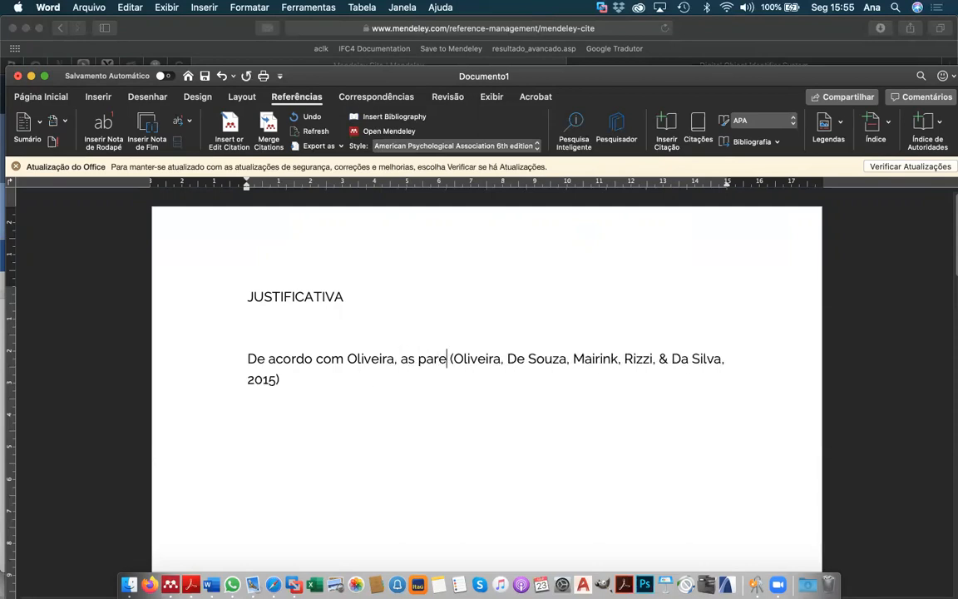
text(des devem)
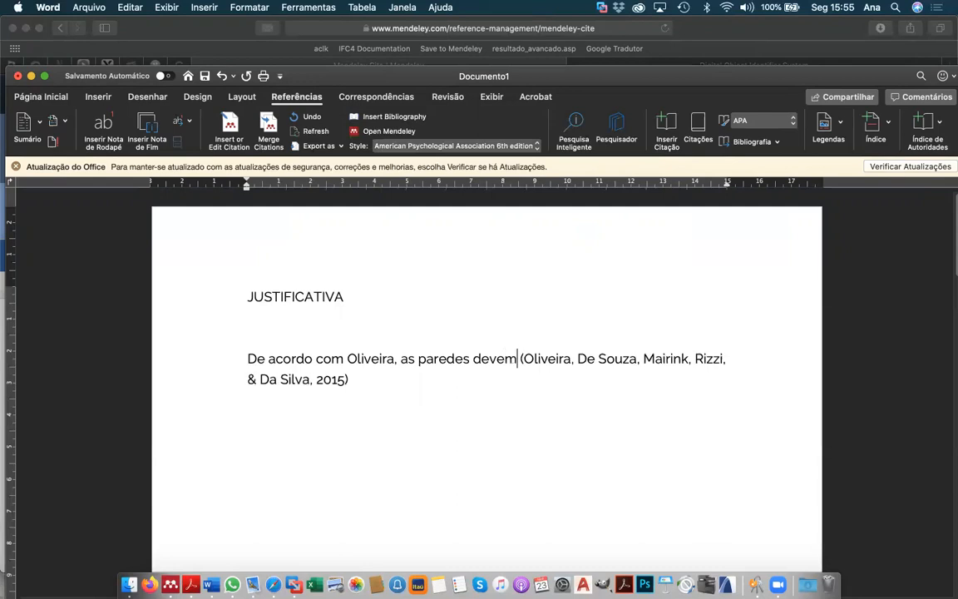
text( apresentar )
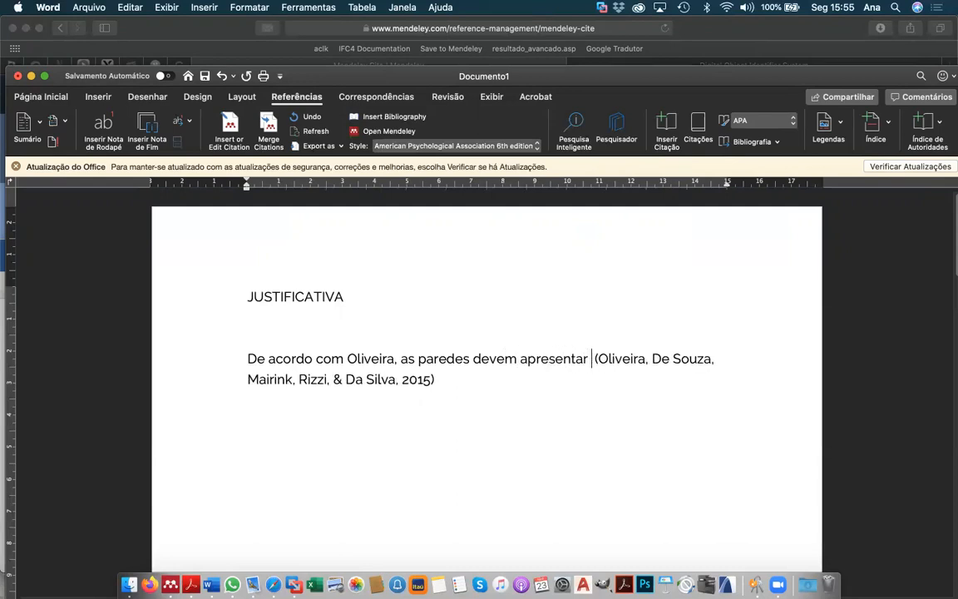
text(inércia térmica)
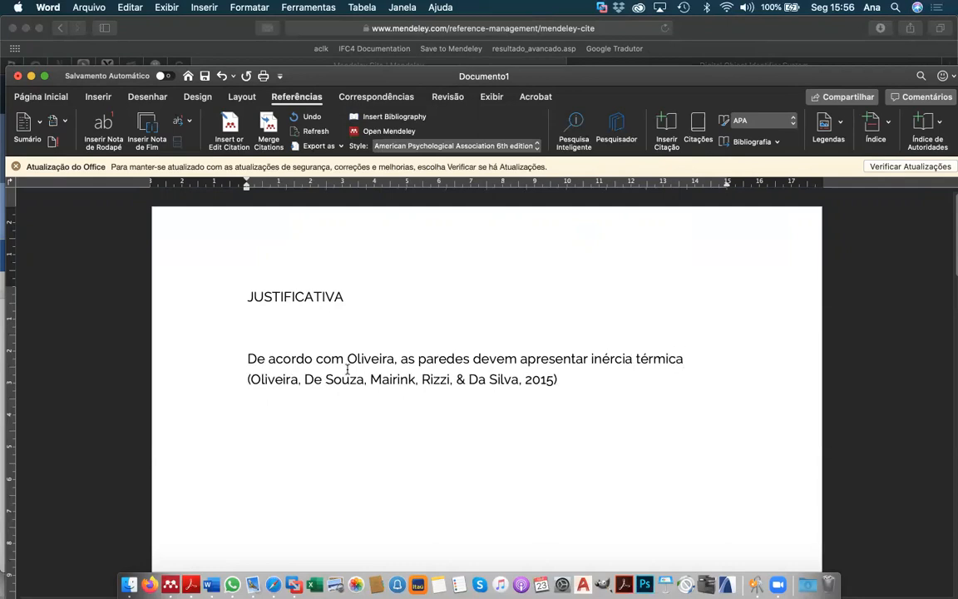
text(.)
- Write a new paragraph below: "Conforme a NBR 15.575, todas as edificações habitacionais devem apresentar desempenho térmico e acústico adequados"
text(COnforme)
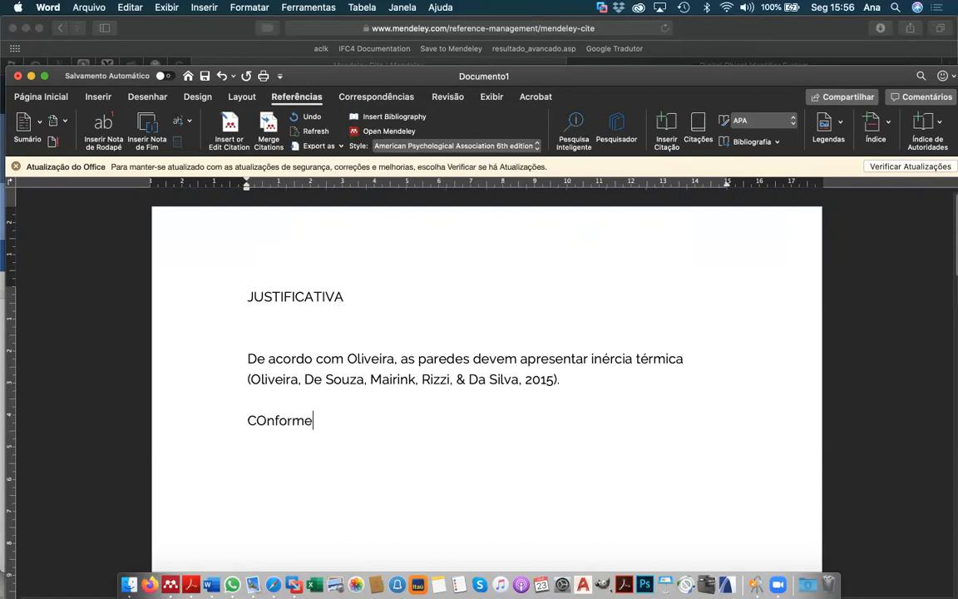
text( a NBR)
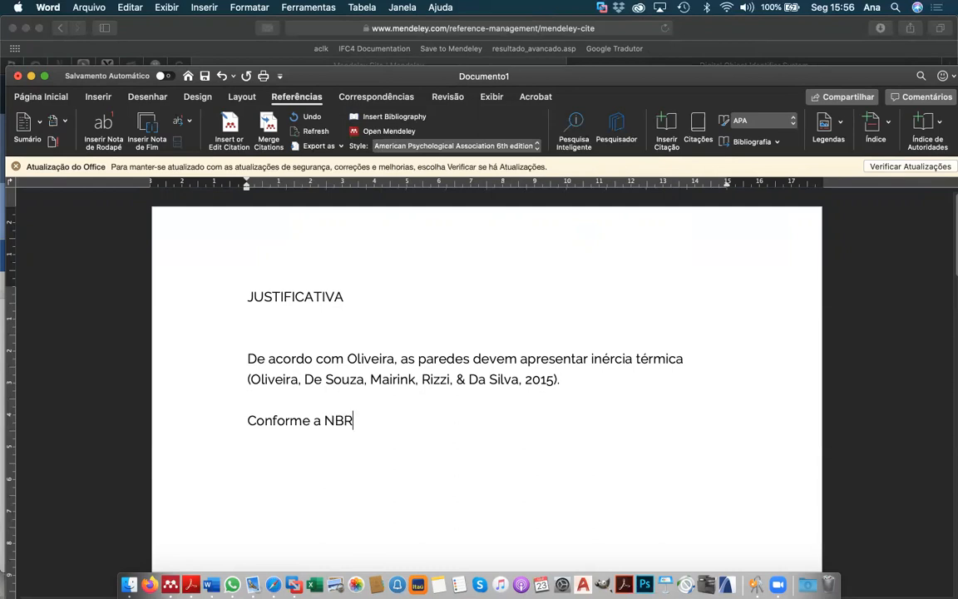
text( 15.575, tod)
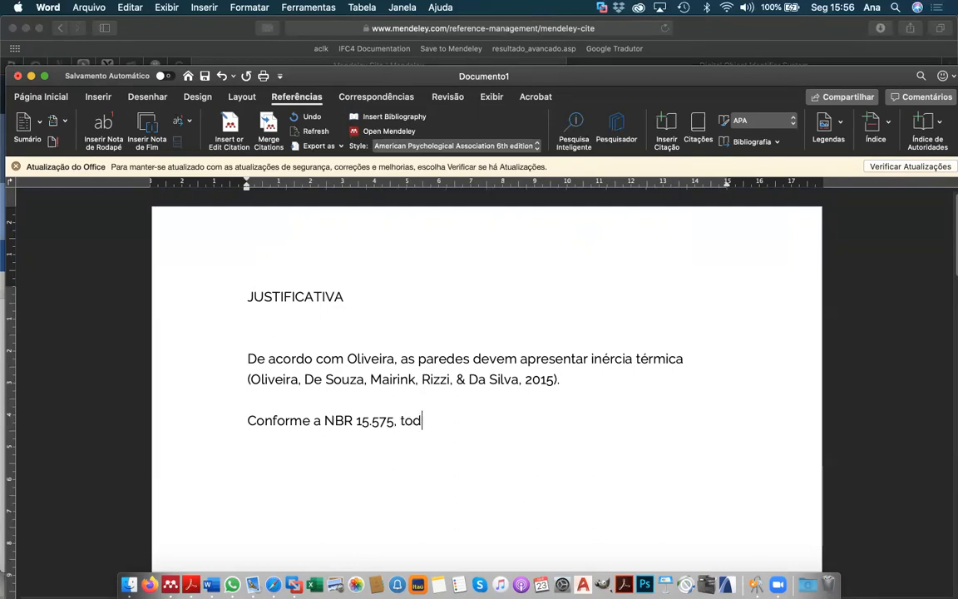
text(as as edifica)
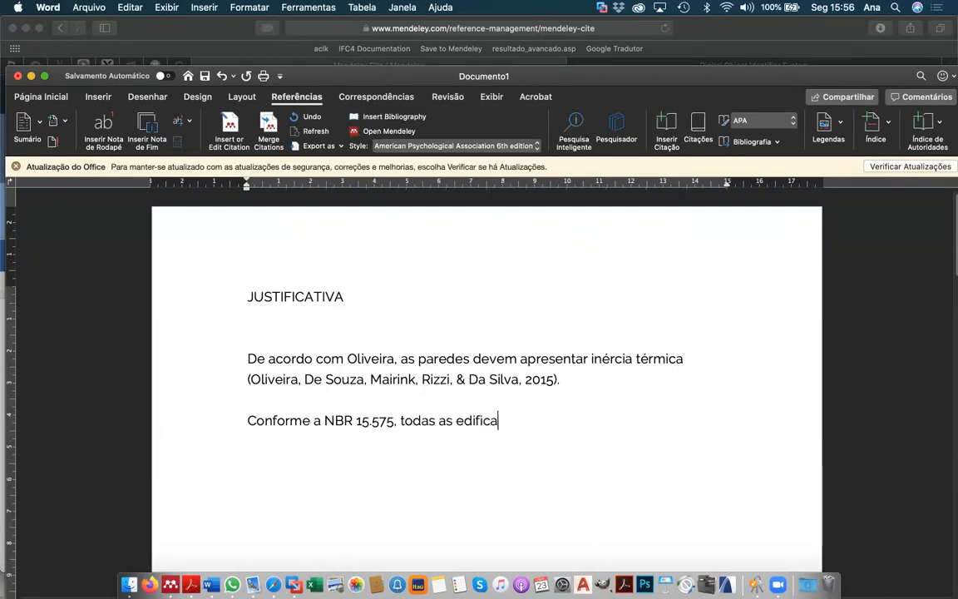
text(çõwes)
key(BackSpace)
key(BackSpace)
key(BackSpace)
key(BackSpace)
text(es ahabitaci)
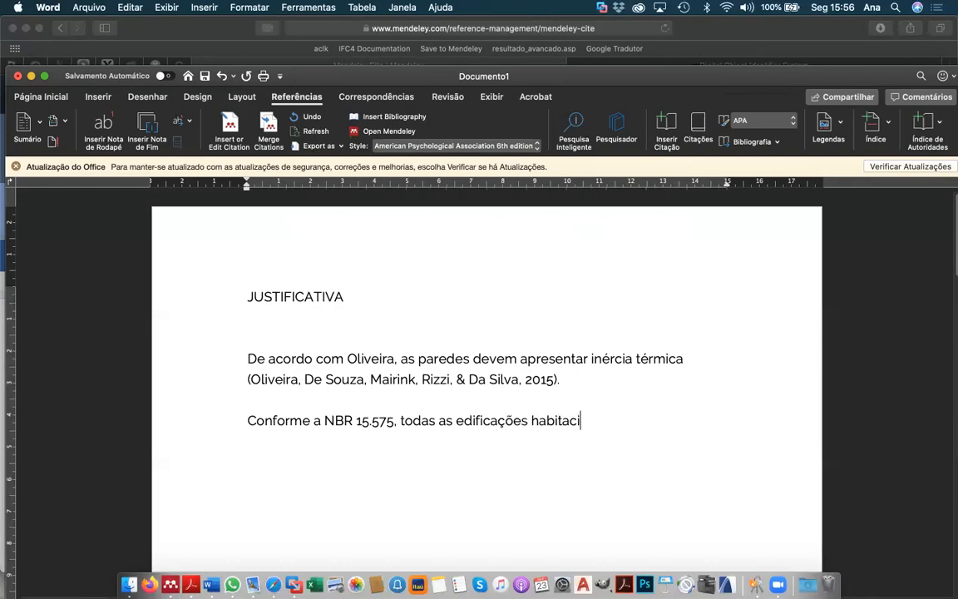
text(onais devem a)
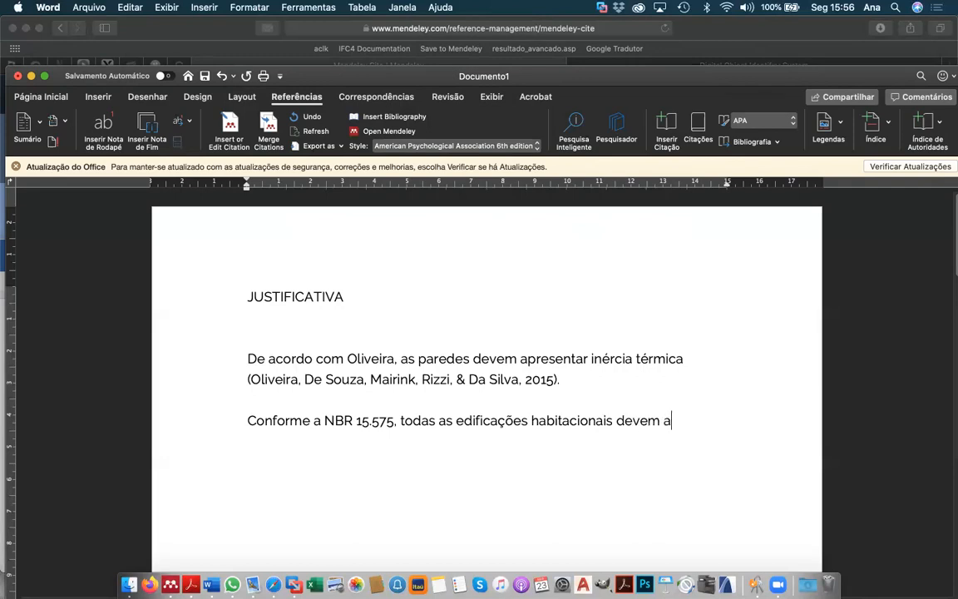
text(presentar desempe)
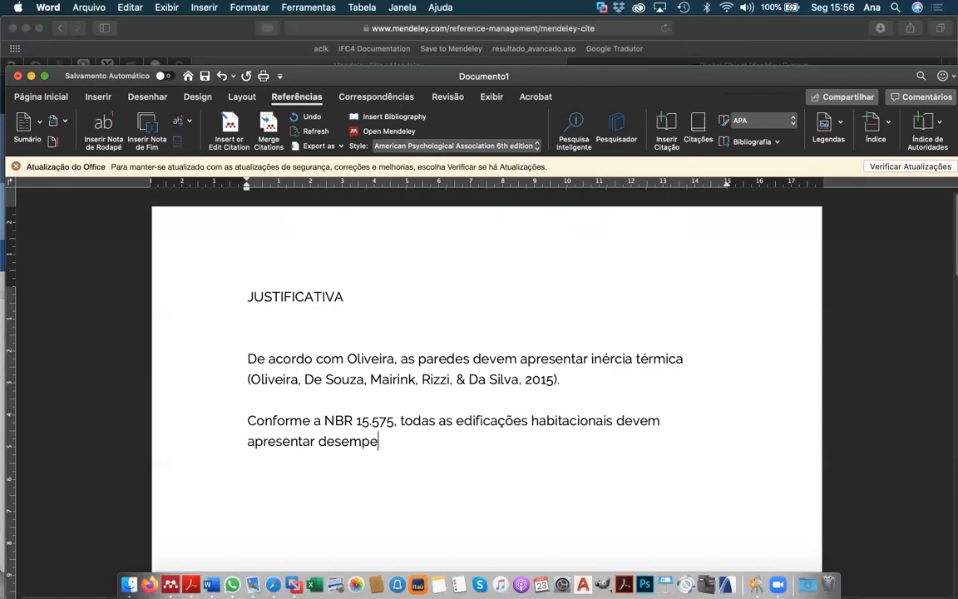
text(nho térmico e acú)
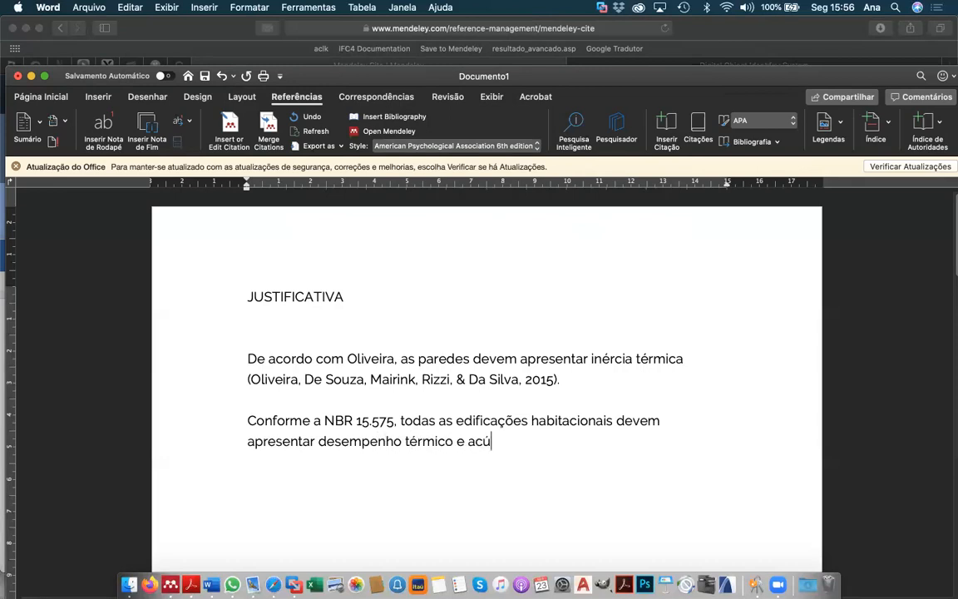
text(stico adequados.)
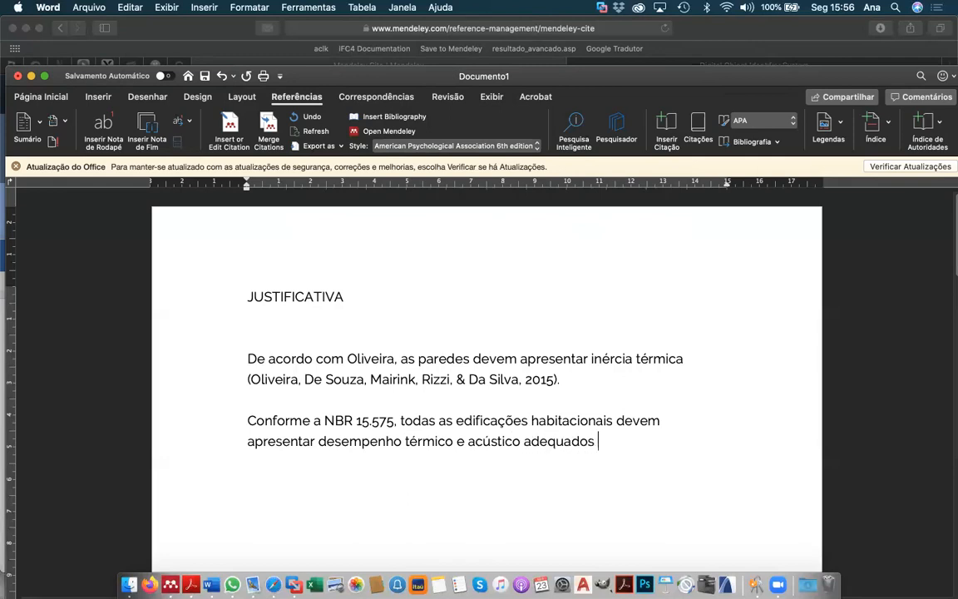
- Cite NBR 15.575-1 (2013) at the end of the second paragraph, searching the Mendeley library for "abnt 15.575", and close the sentence with a period
click(217, 119)
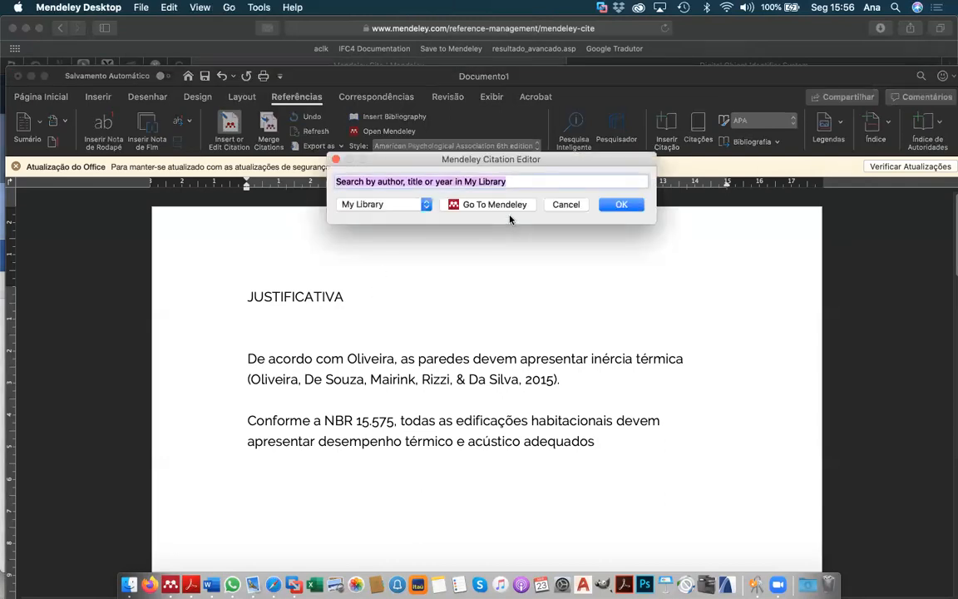
text(abn)
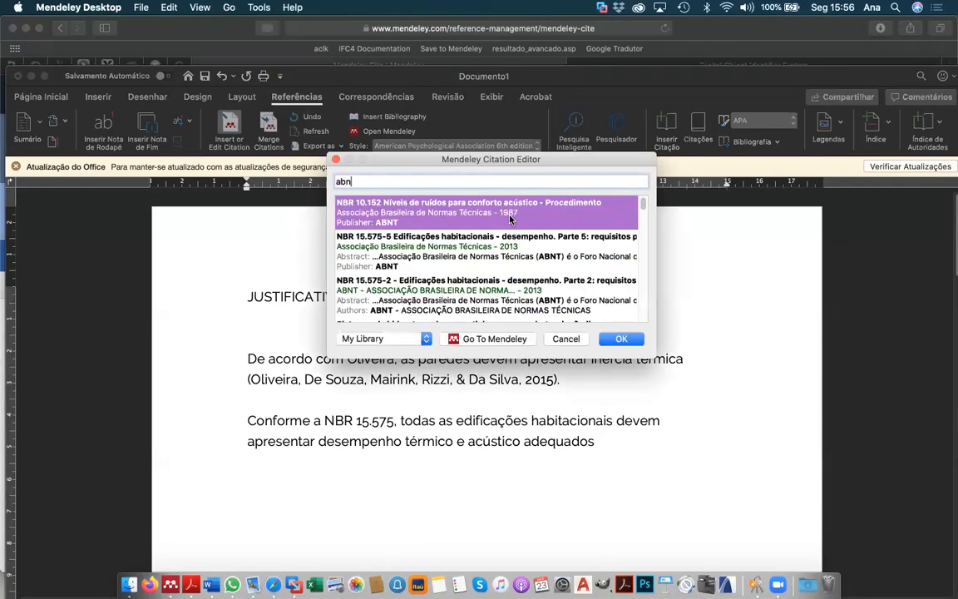
text(t 15)
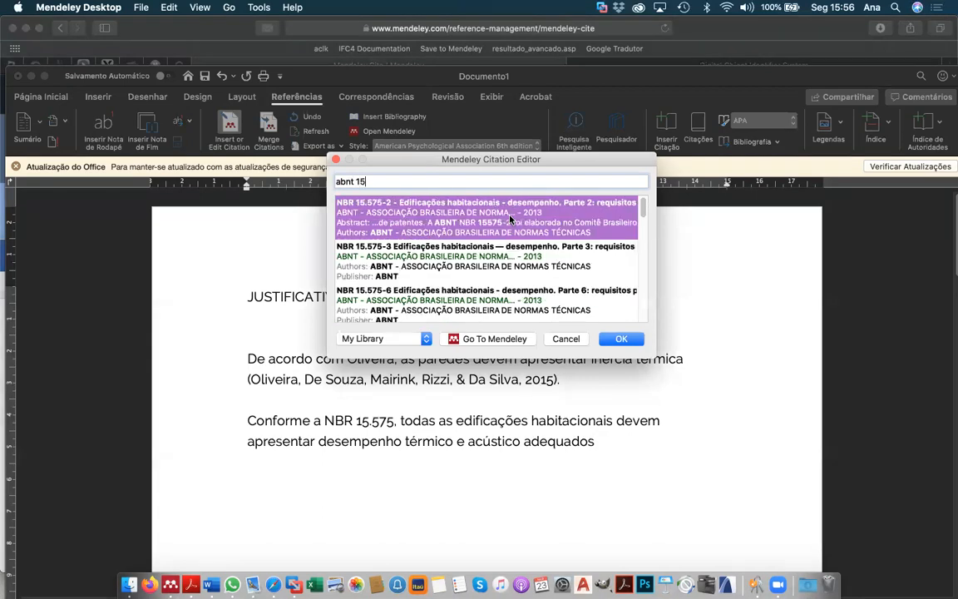
text(.575)
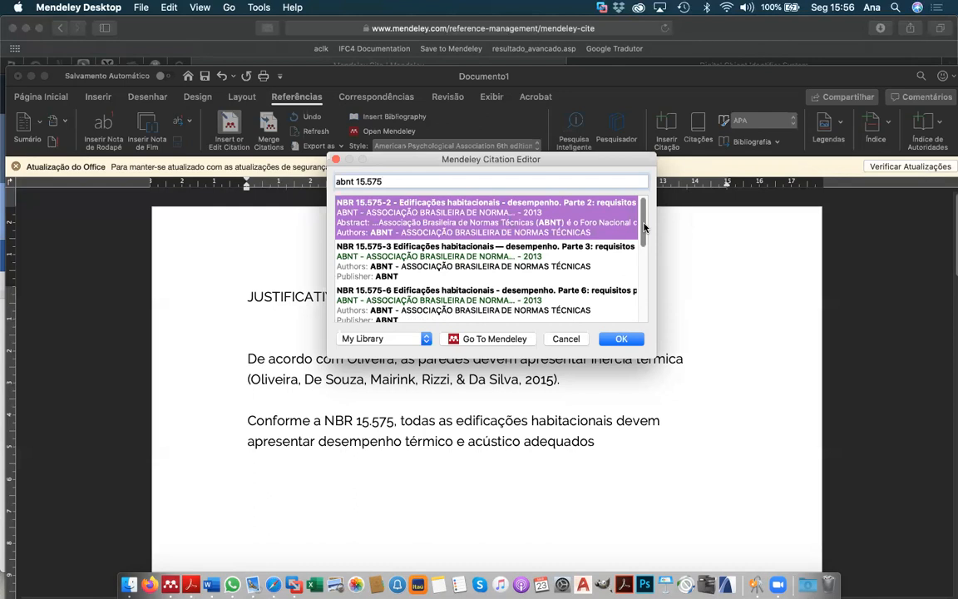
drag(637, 219, 632, 273)
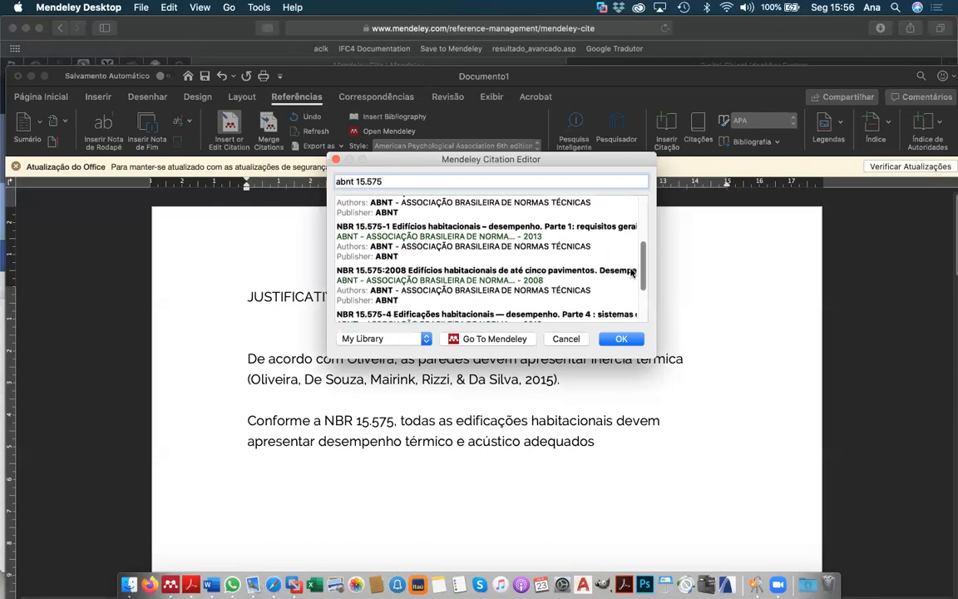
scroll(632, 273, down, 3)
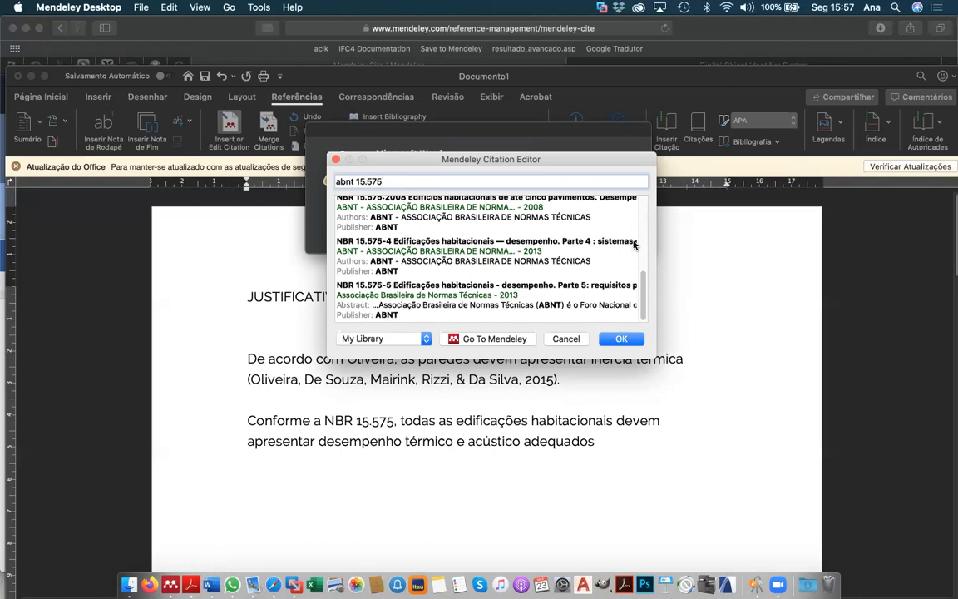
scroll(408, 264, up, 3)
scroll(408, 264, up, 2)
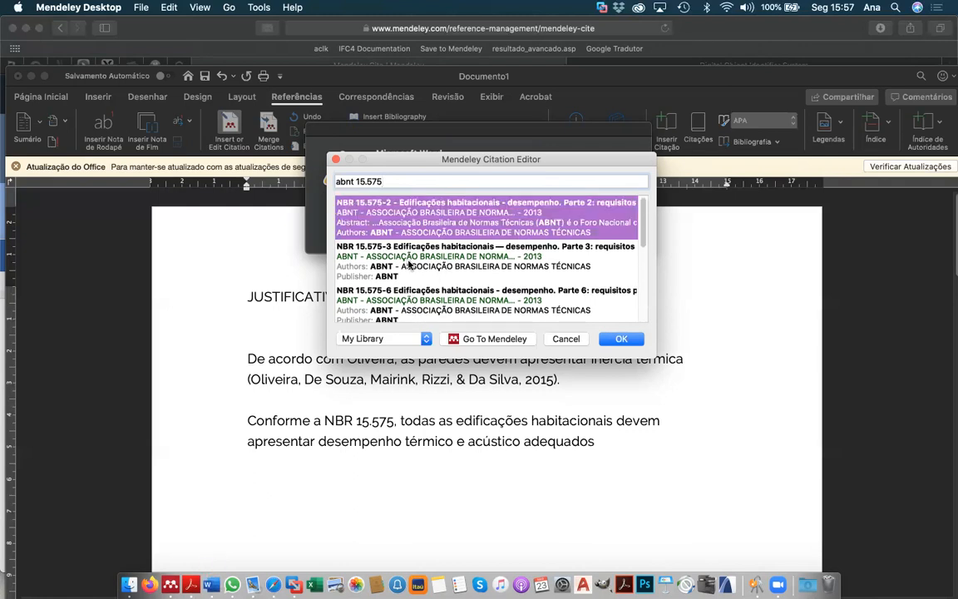
scroll(408, 264, down, 3)
scroll(408, 264, up, 3)
scroll(408, 264, down, 3)
click(436, 260)
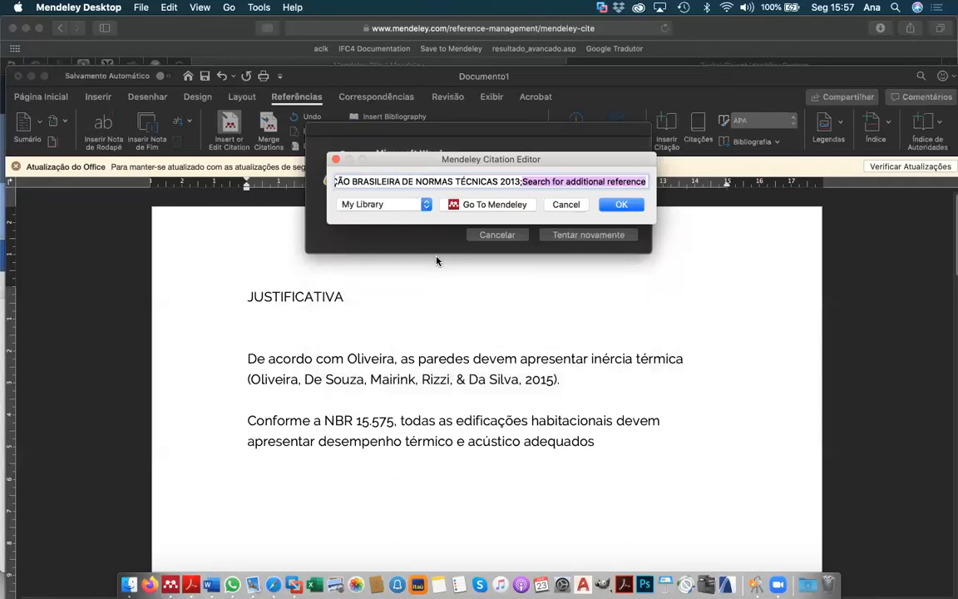
click(621, 203)
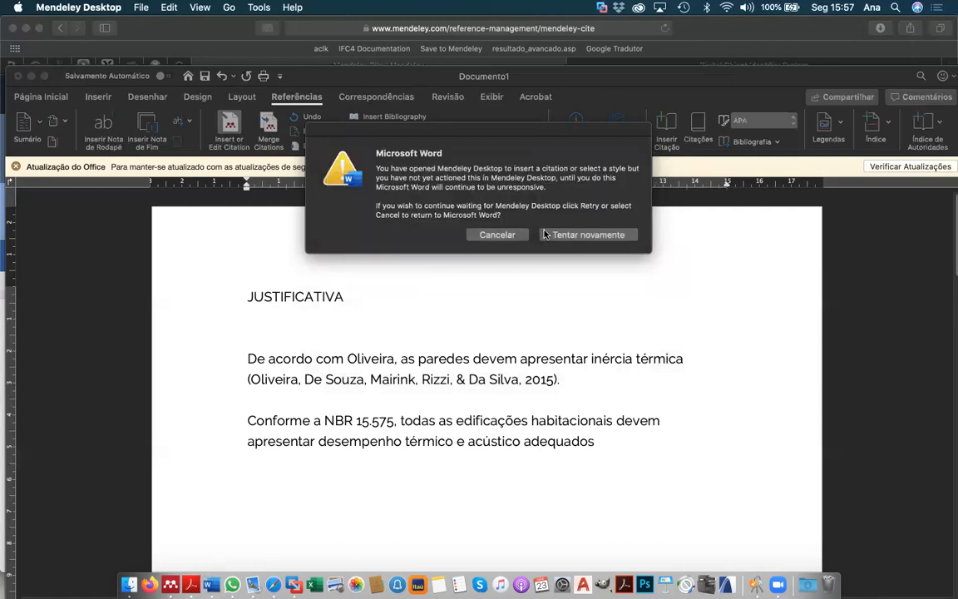
click(586, 236)
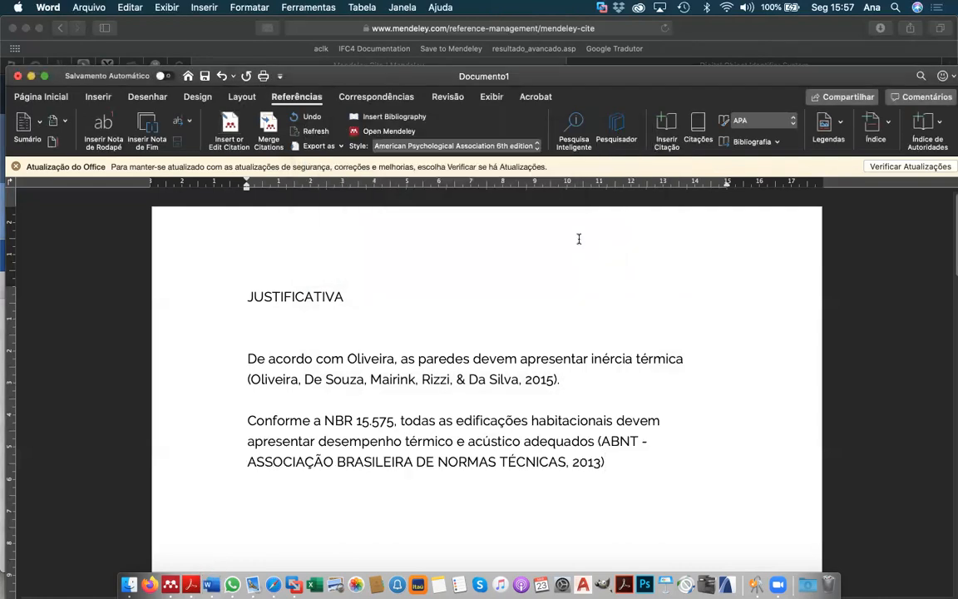
text(.)
- Insert the Mendeley bibliography under the REFERÊNCIAS BIBLIOGRÁFICAS heading and add a blank line between the heading and the list
scroll(455, 376, down, 15)
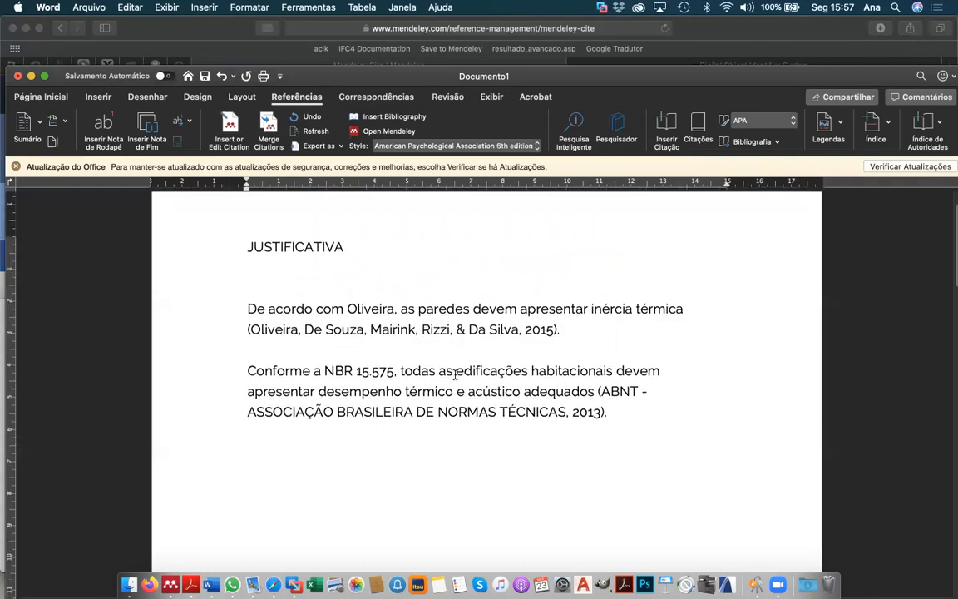
scroll(455, 375, down, 5)
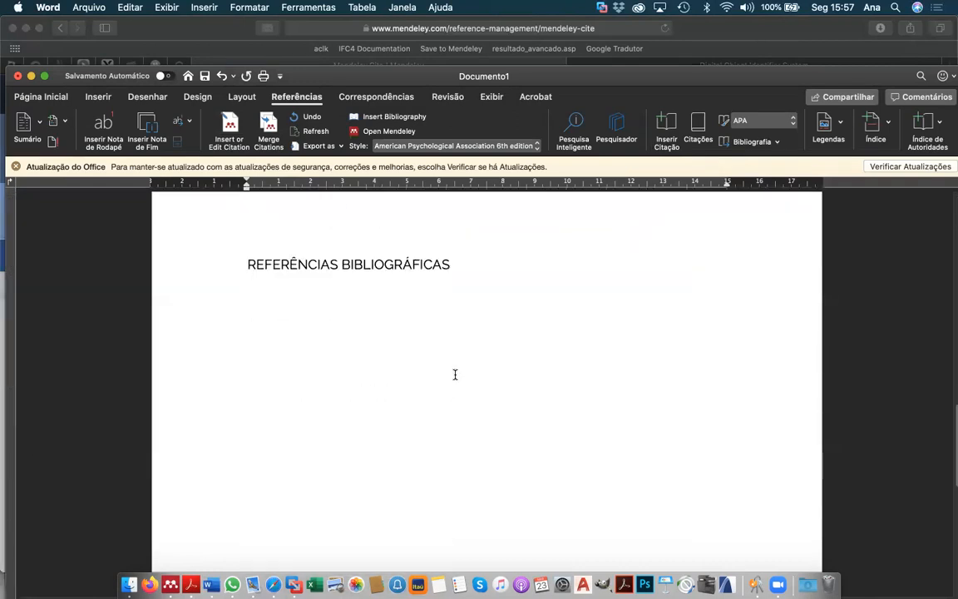
click(311, 315)
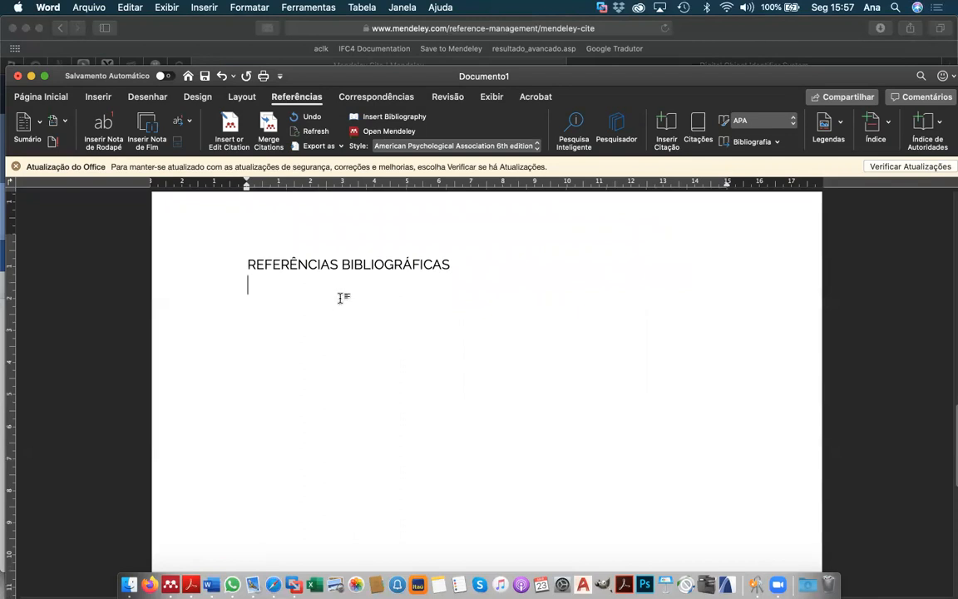
click(394, 117)
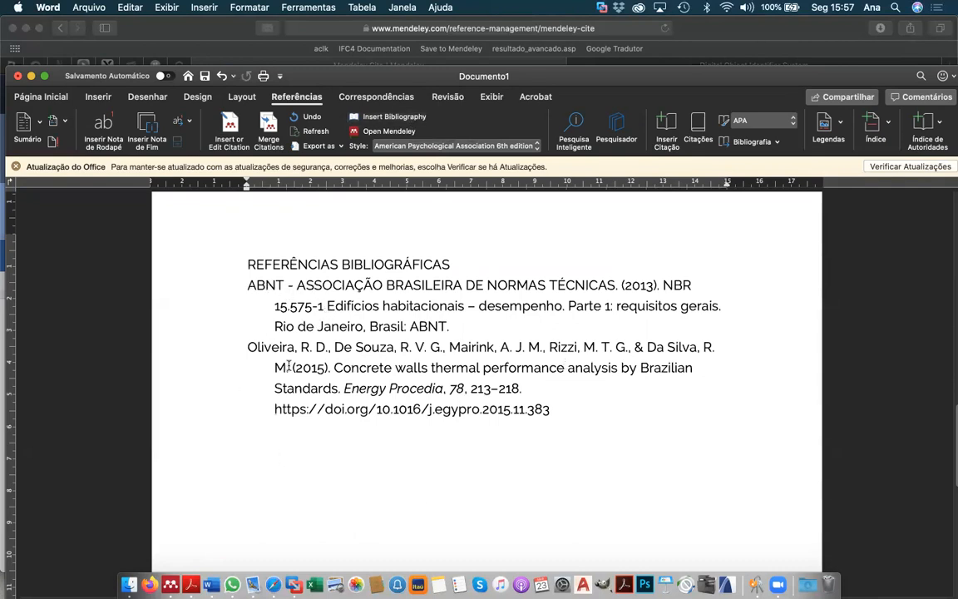
click(487, 263)
key(Return)
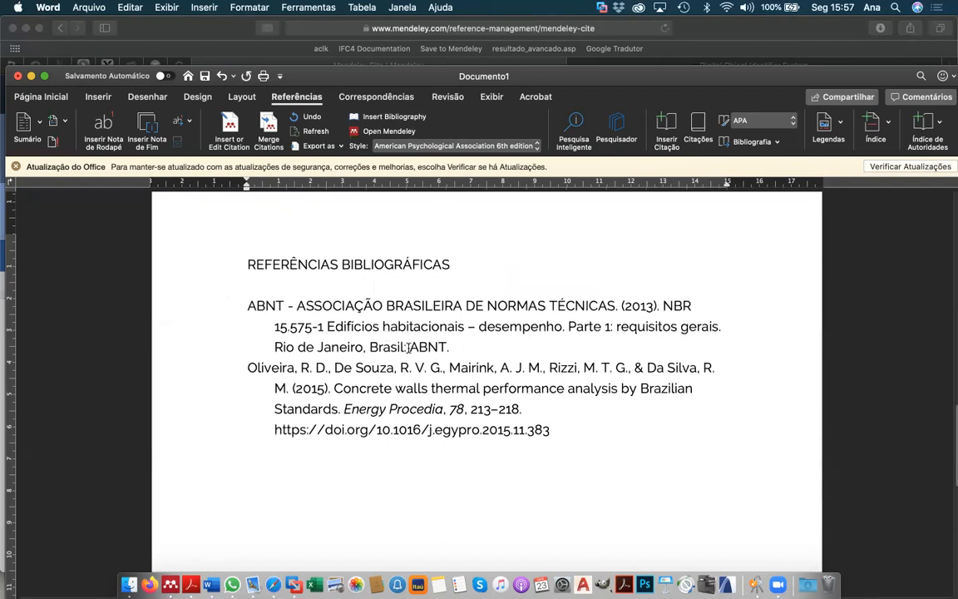
- Change the Mendeley citation style to ABNT-AL and return to the citations under JUSTIFICATIVA
click(388, 148)
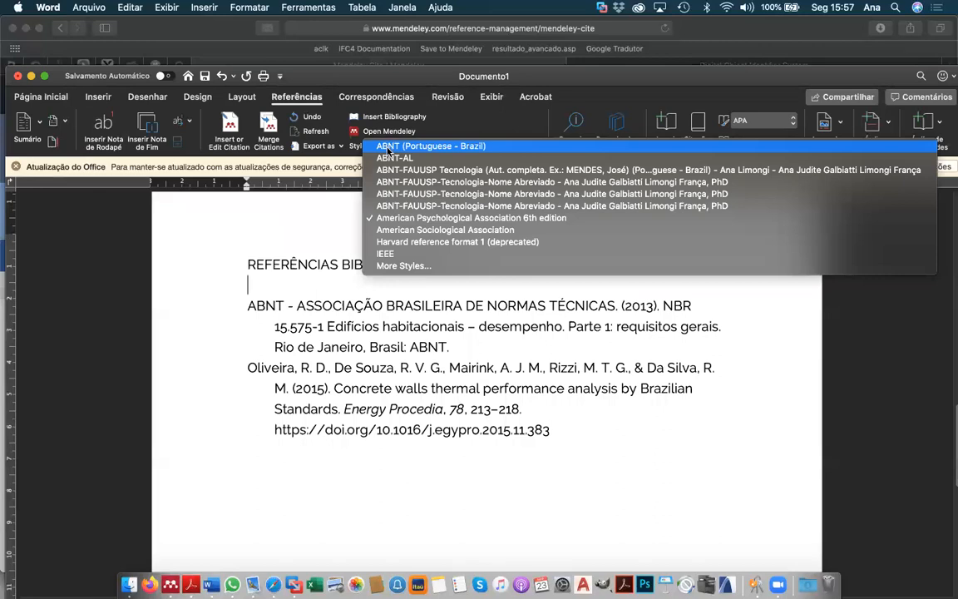
click(388, 158)
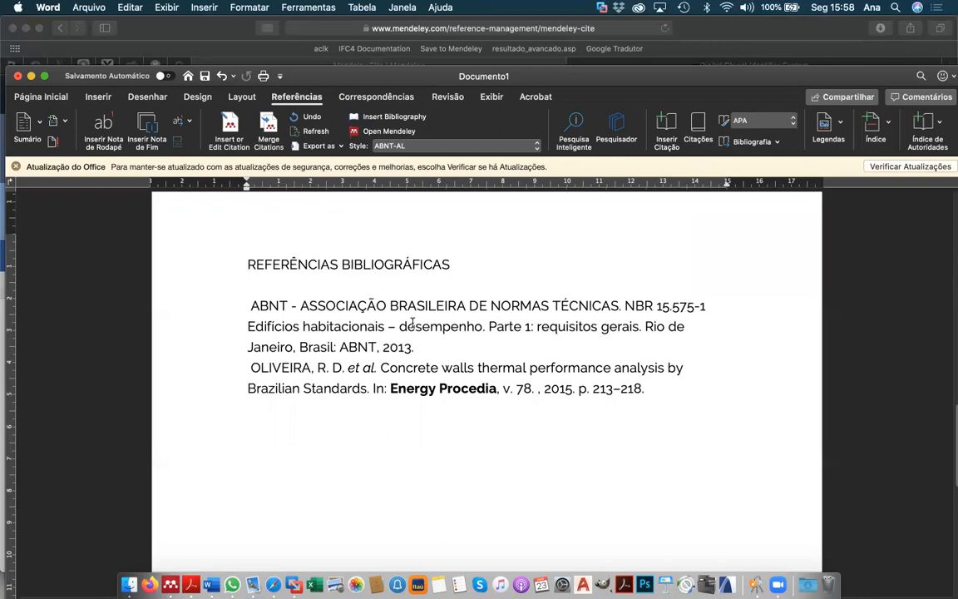
scroll(411, 323, up, 10)
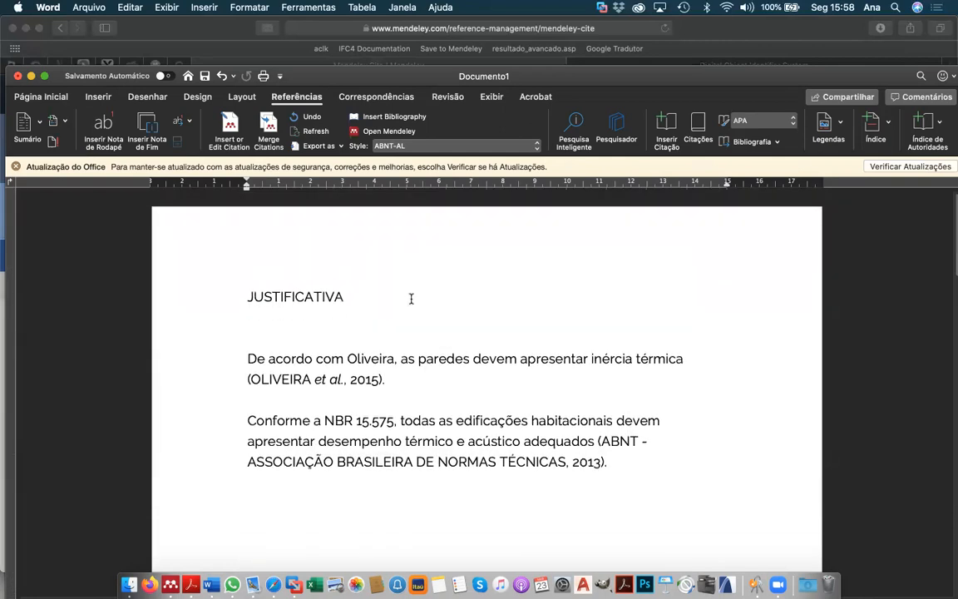
- Add NBR 15.220-1 (2005) to the existing Mendeley citation in the first paragraph, searching the library for "abnt térmi"
drag(398, 379, 247, 357)
click(395, 386)
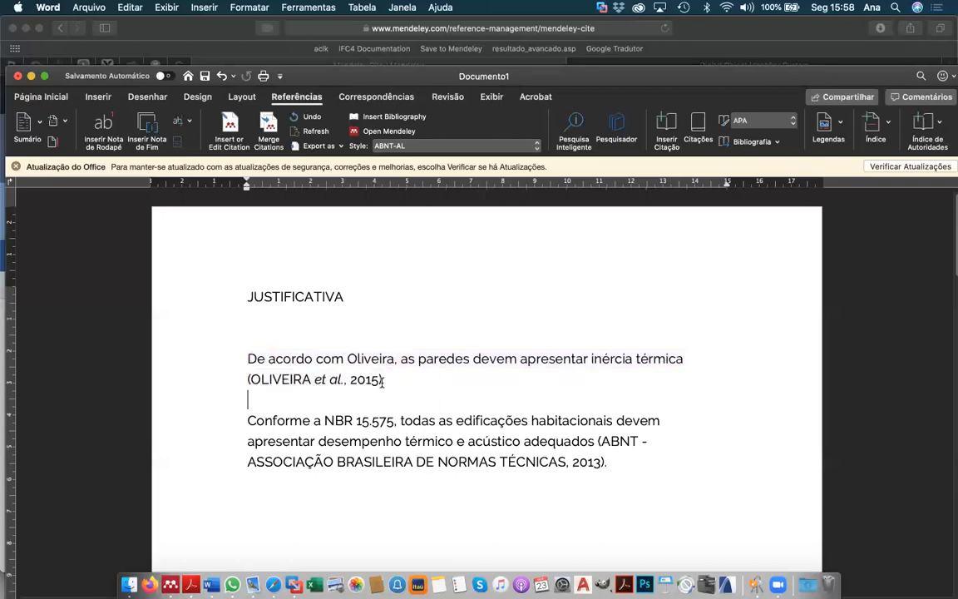
drag(380, 380, 281, 379)
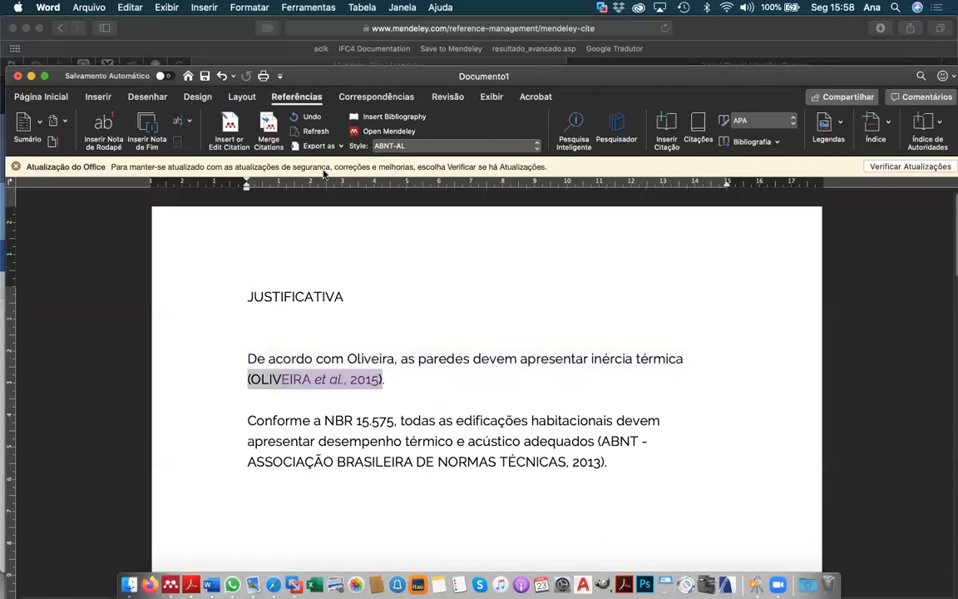
click(238, 134)
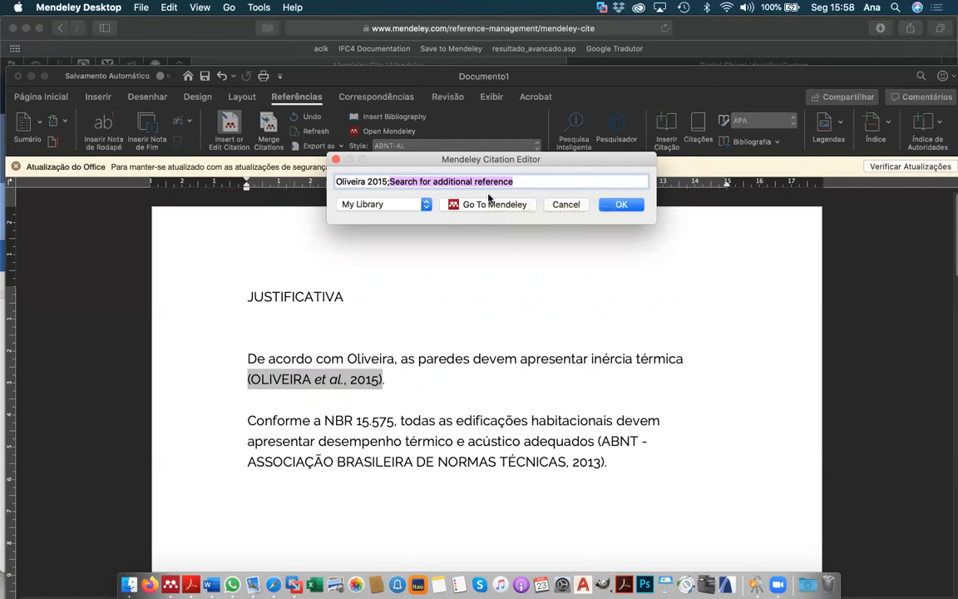
text(qw)
key(BackSpace)
key(BackSpace)
text(abnt)
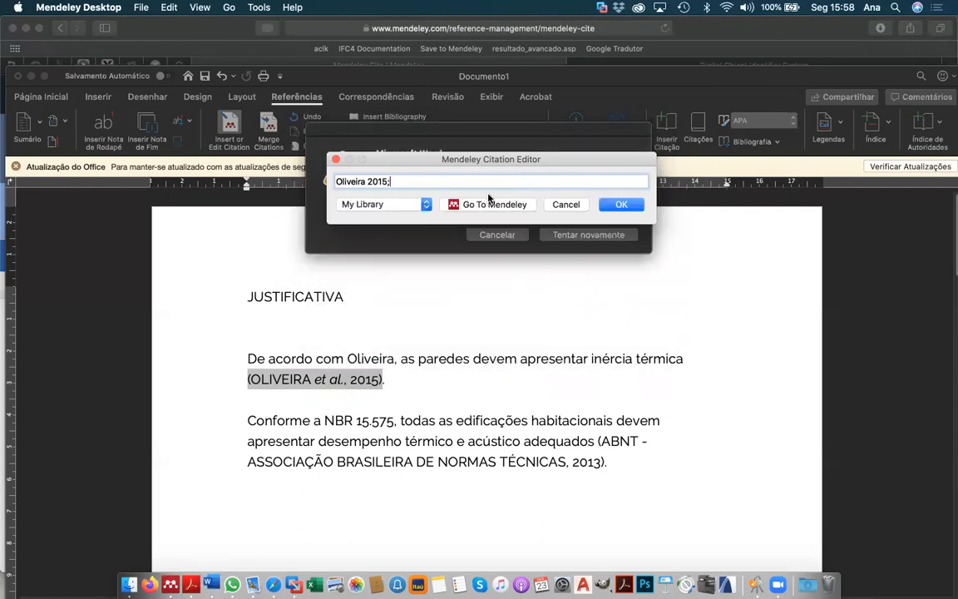
text( t)
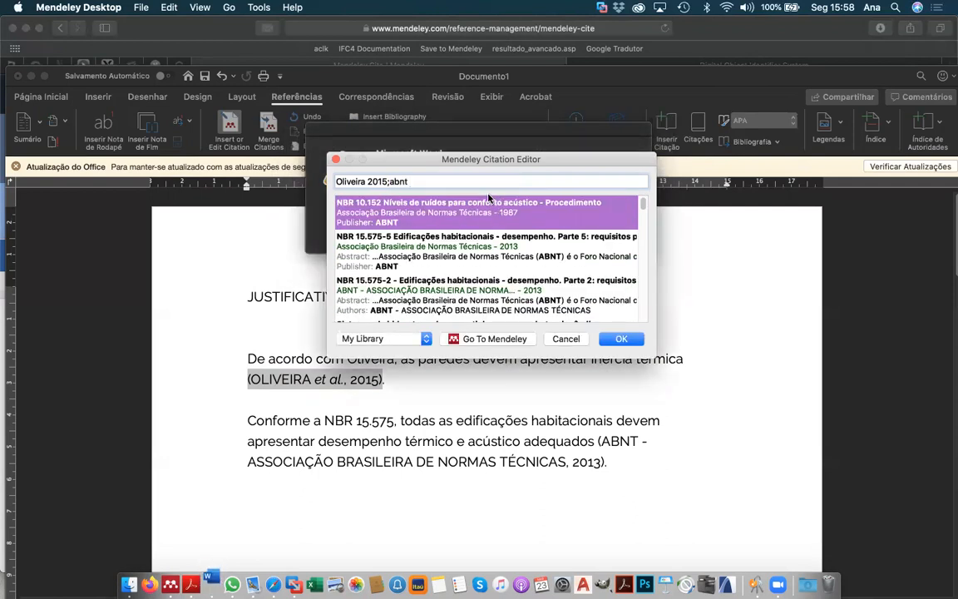
text('érmi)
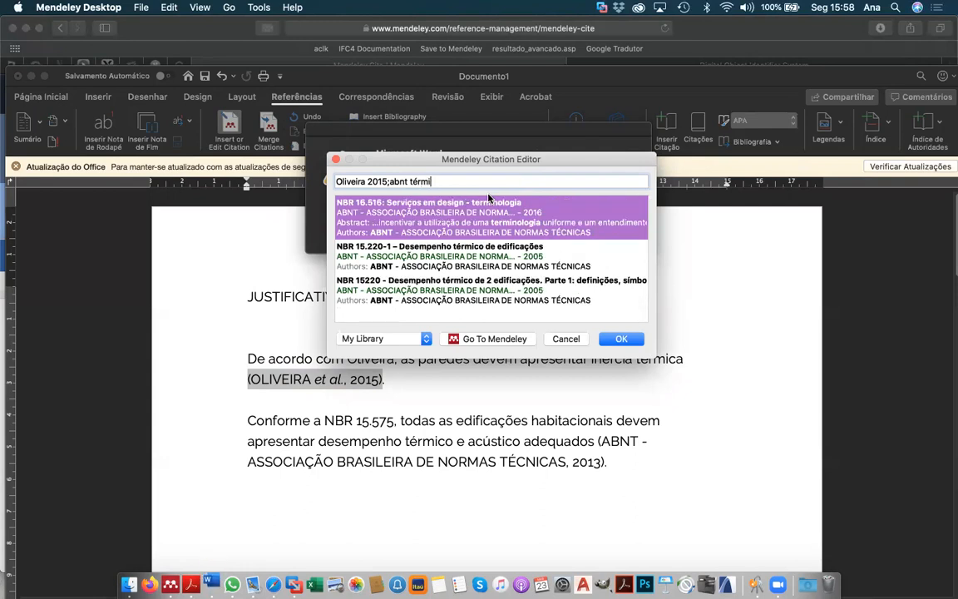
click(375, 251)
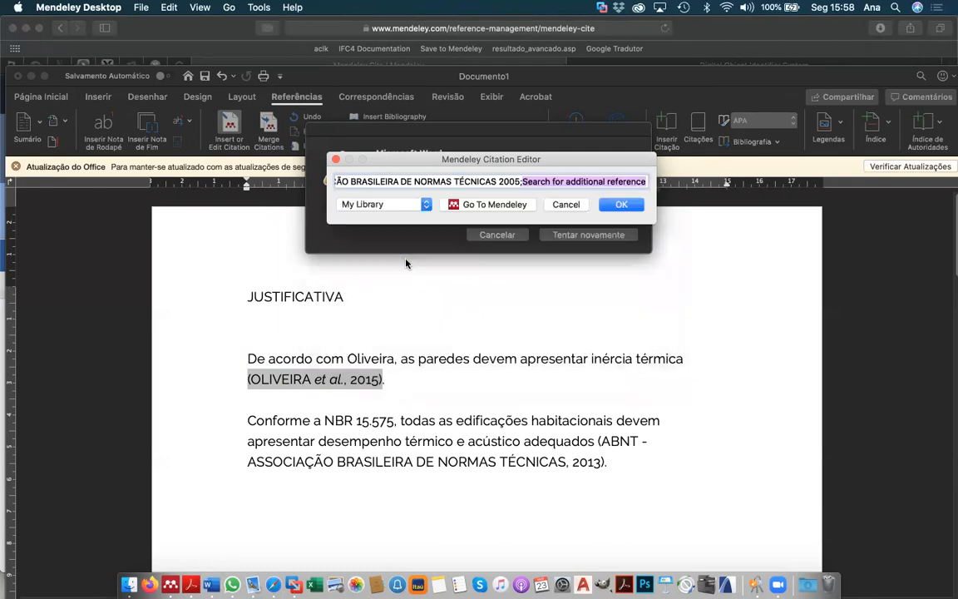
click(628, 206)
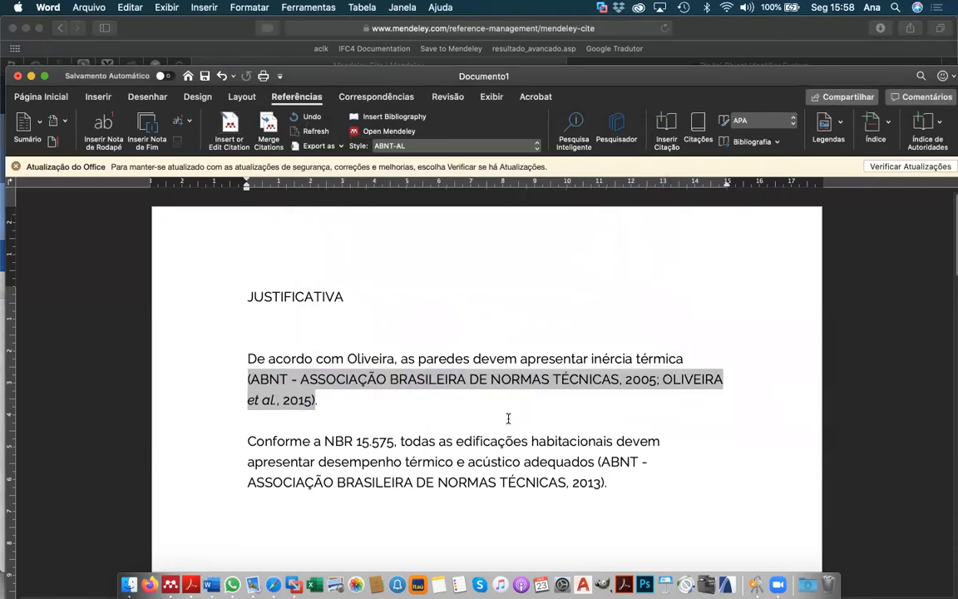
click(352, 401)
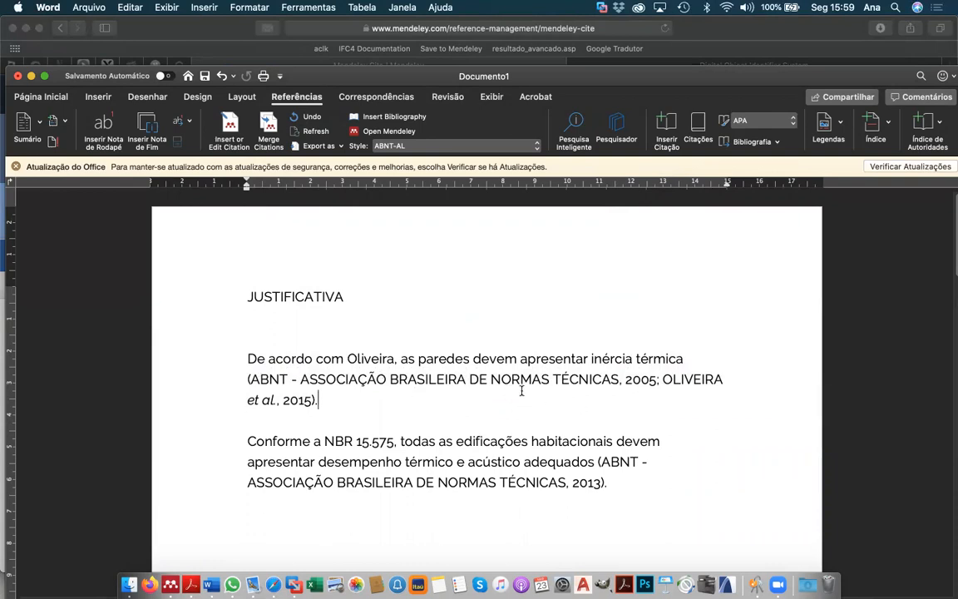
- Check the list under REFERÊNCIAS BIBLIOGRÁFICAS for the added source, return to JUSTIFICATIVA and move the document window up against the menu bar
scroll(521, 390, down, 10)
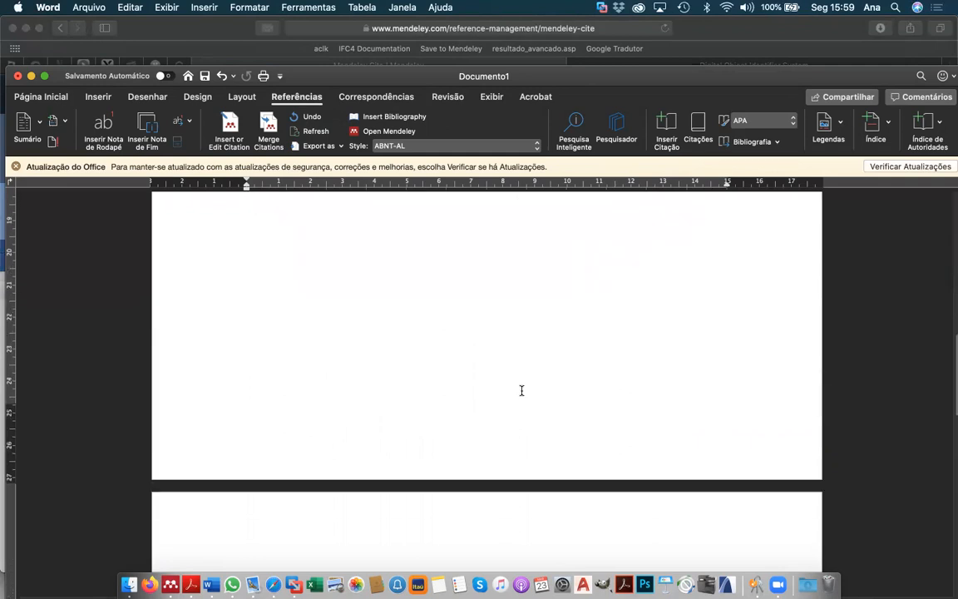
scroll(521, 390, down, 3)
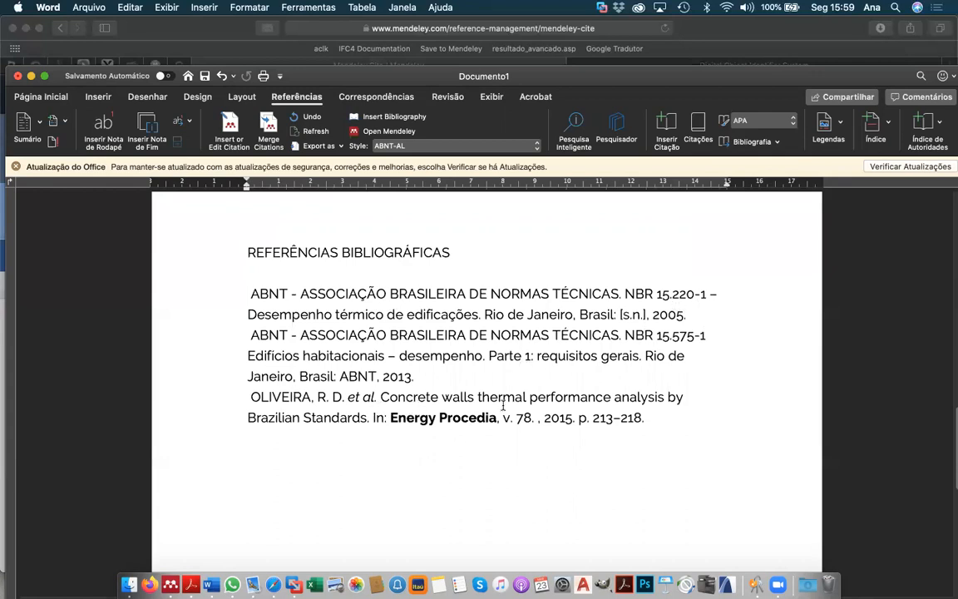
scroll(462, 319, up, 10)
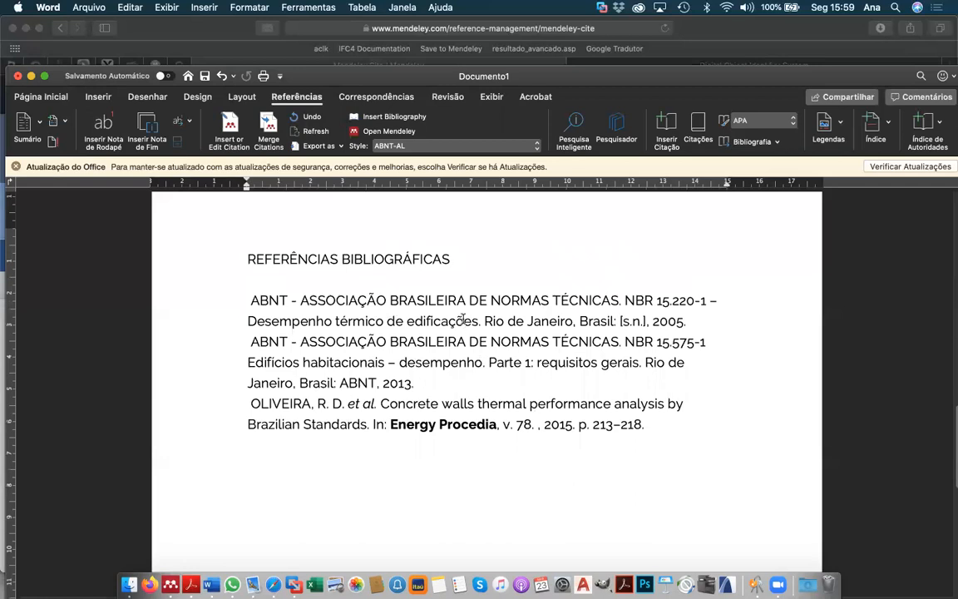
scroll(462, 319, up, 5)
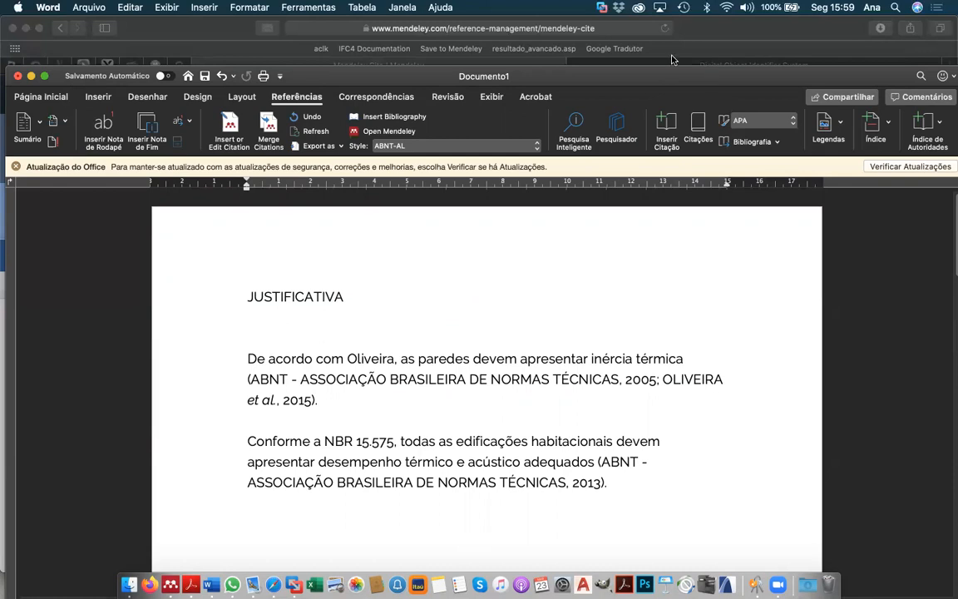
drag(673, 68, 682, 8)
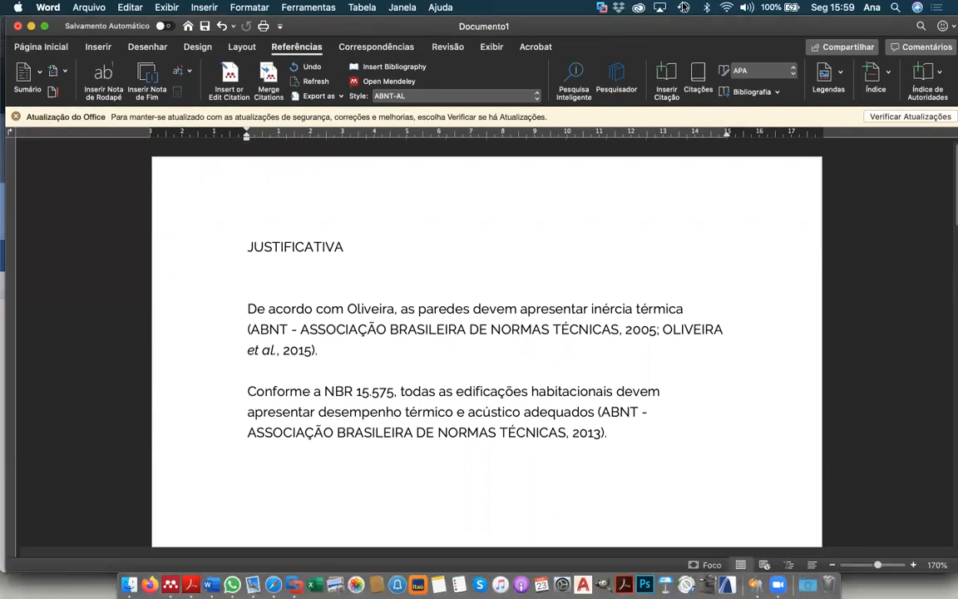